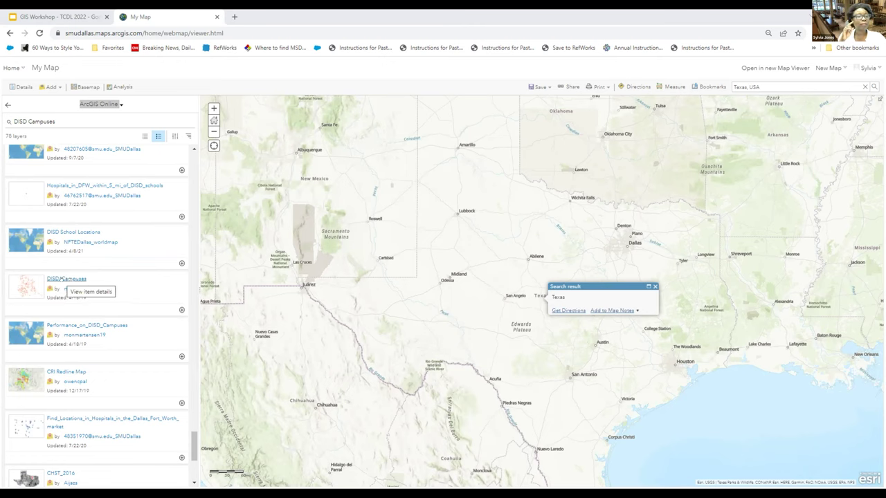
Add the DISD_Campuses feature layer updated 4/18/19 from the search results to the map
{"action": "left_click", "coordinate": [62, 279]}
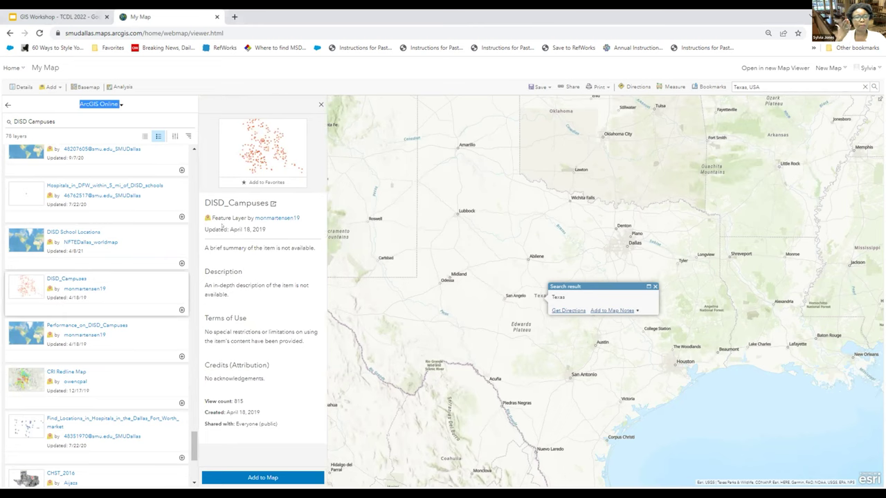
{"action": "left_click", "coordinate": [254, 478]}
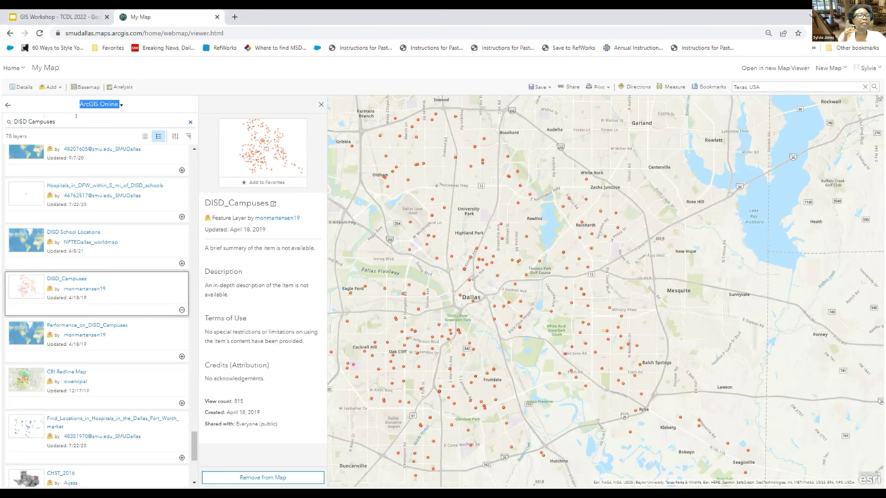
Search ArcGIS Online for "Dallas Hospitals" and add the Hospitals layer by dallas.public_DallasGIS to the map
{"action": "left_click", "coordinate": [76, 119]}
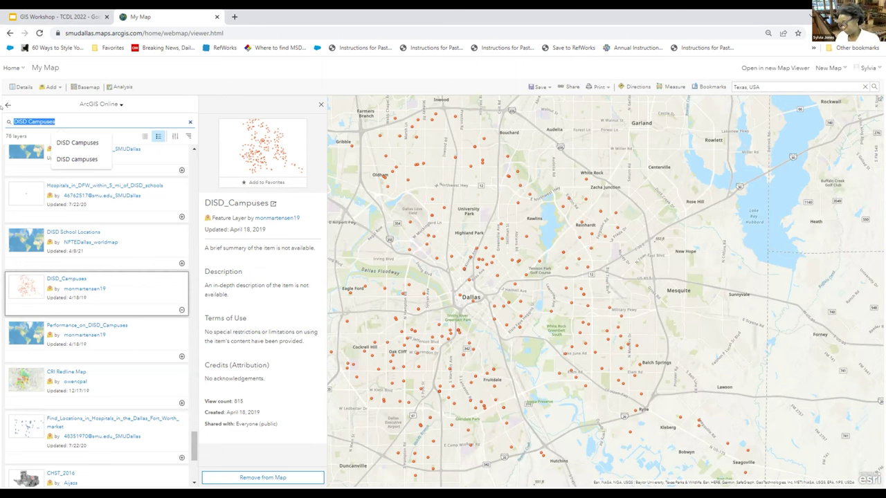
{"action": "type", "text": "Dallas Hospitals"}
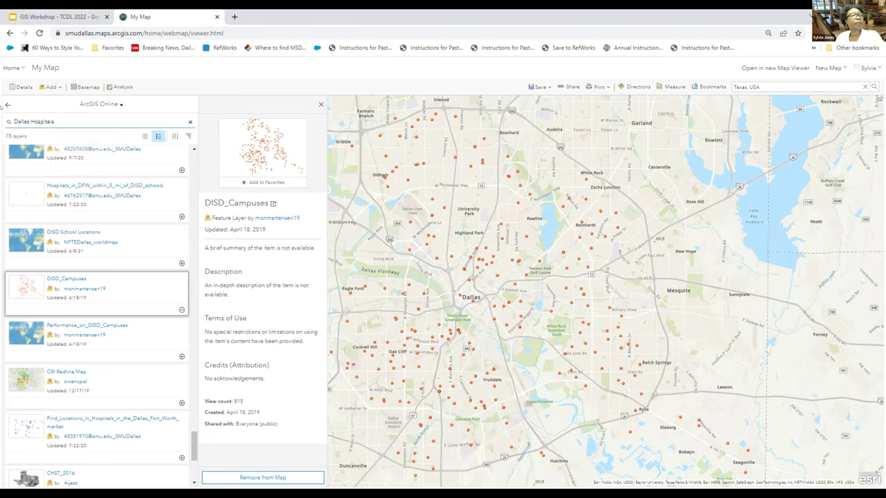
{"action": "key", "text": "Return"}
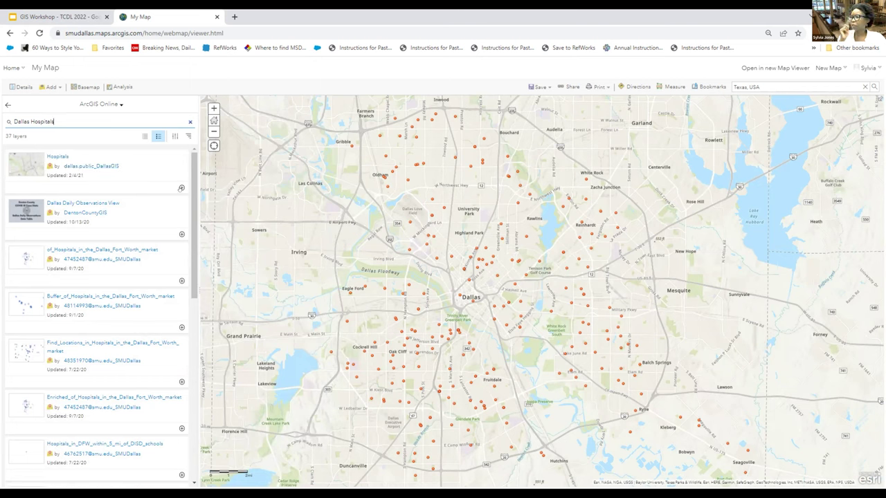
{"action": "left_click", "coordinate": [182, 187]}
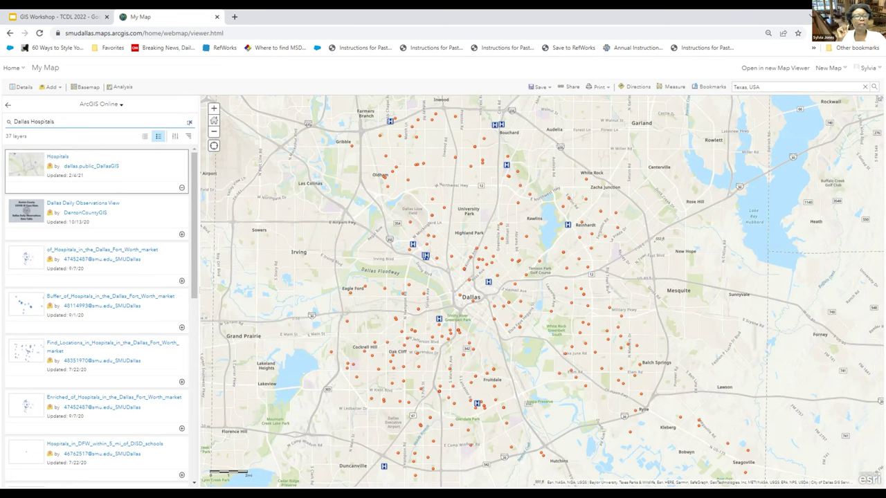
Leave the layer search and show the Hospitals layer's legend in the map contents
{"action": "left_click", "coordinate": [190, 122]}
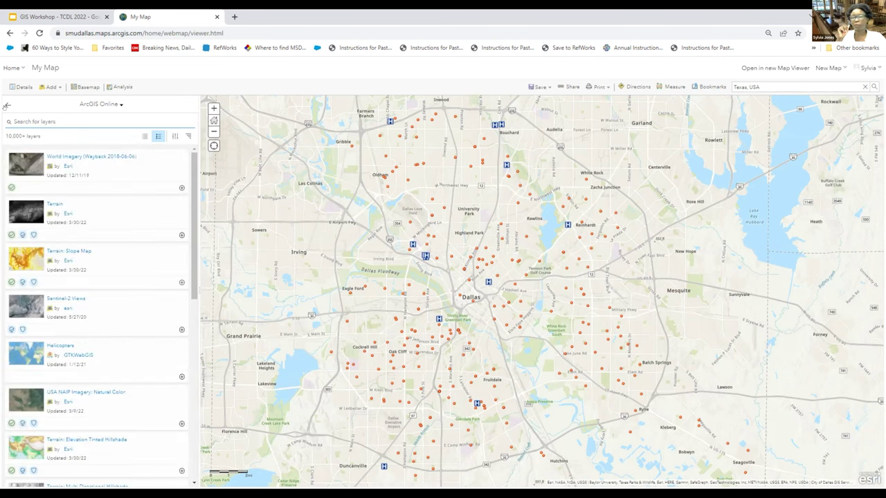
{"action": "left_click", "coordinate": [6, 105]}
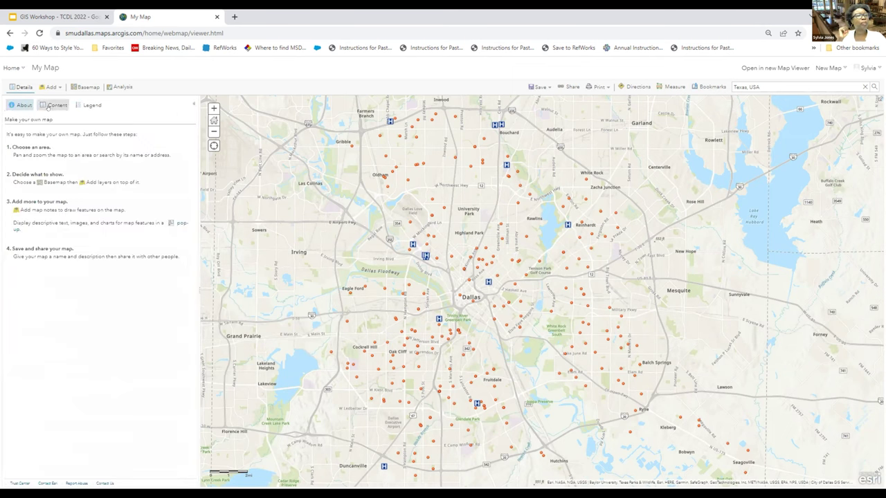
{"action": "left_click", "coordinate": [53, 105]}
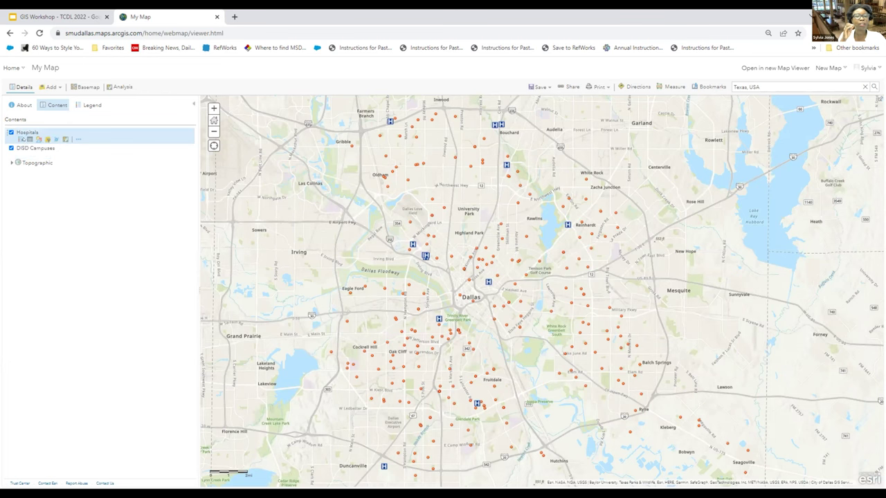
{"action": "left_click", "coordinate": [20, 139]}
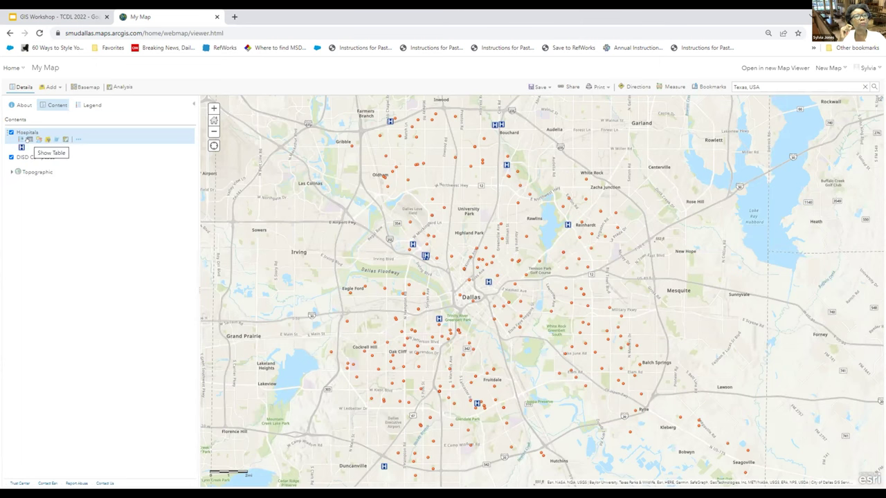
Examine the Hospitals layer's attribute table, enlarged to show more records, and close it
{"action": "left_click", "coordinate": [29, 140]}
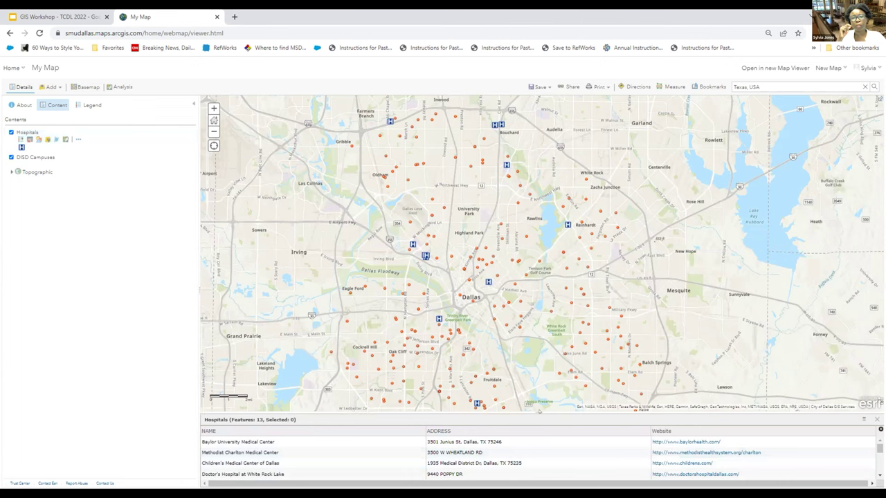
{"action": "left_click_drag", "start_coordinate": [535, 408], "coordinate": [525, 384]}
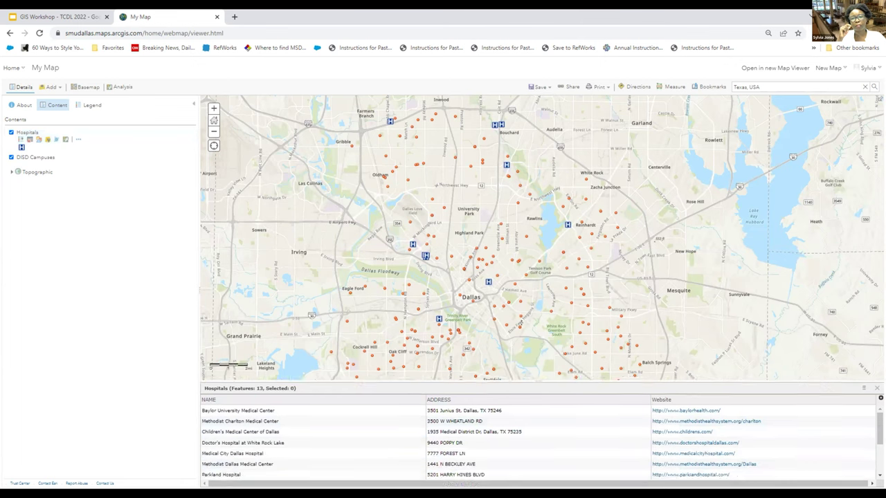
{"action": "left_click_drag", "start_coordinate": [520, 323], "coordinate": [520, 323]}
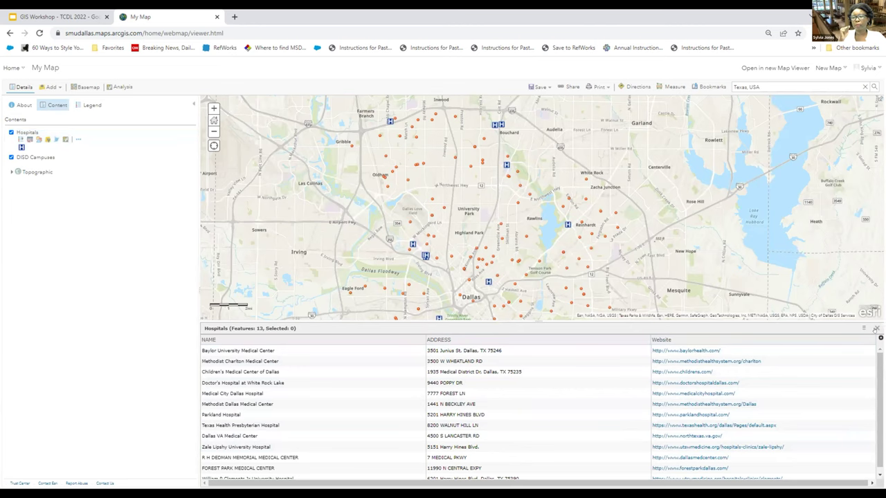
{"action": "left_click", "coordinate": [875, 330]}
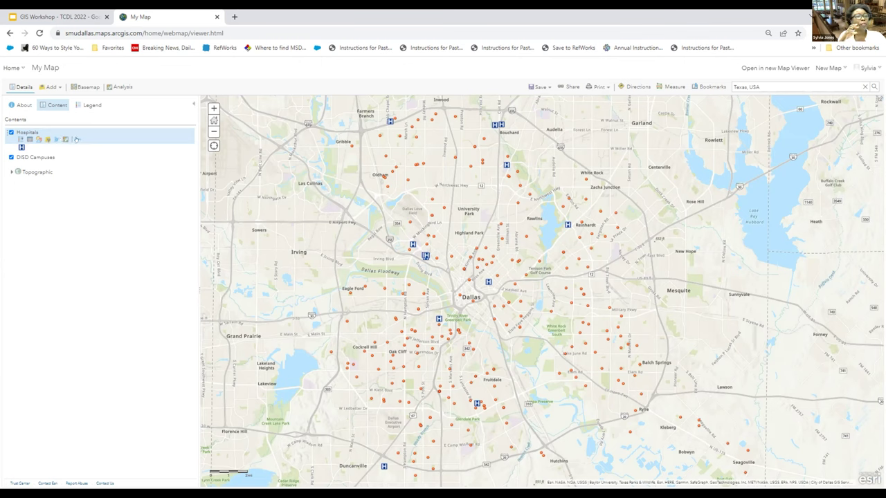
{"action": "left_click", "coordinate": [77, 140]}
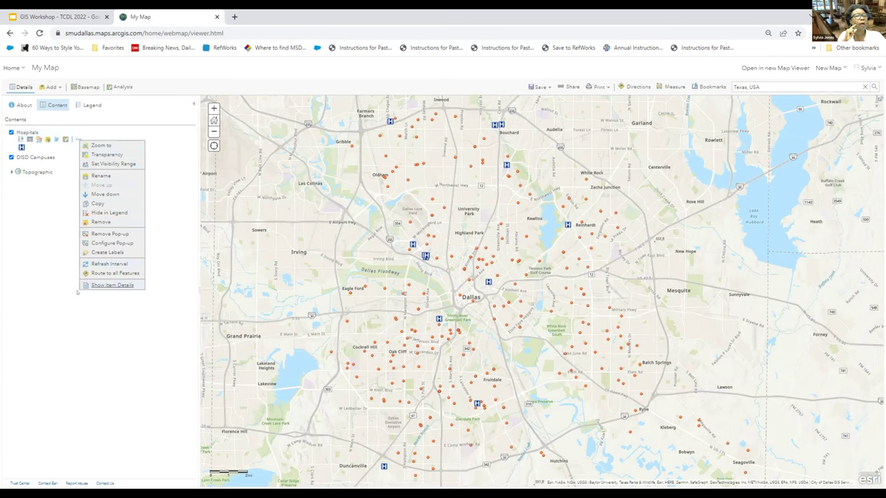
{"action": "left_click", "coordinate": [66, 330]}
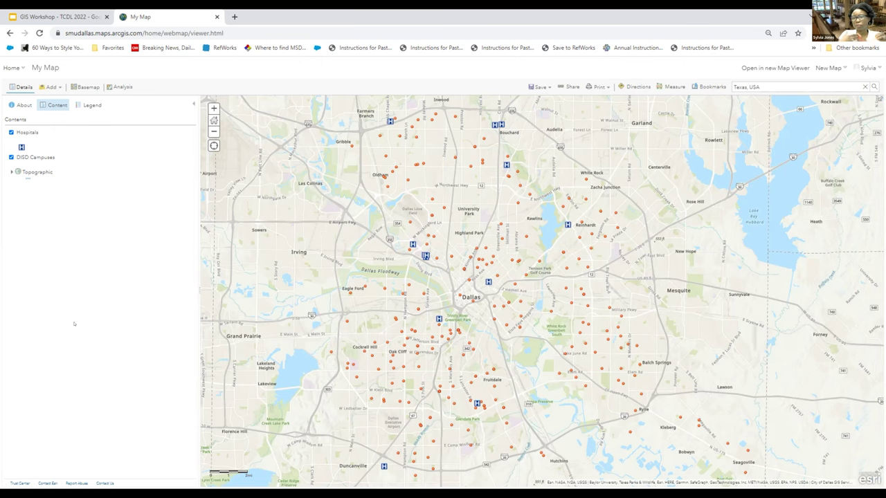
Make a copy of the DISD Campuses layer in the map contents
{"action": "mouse_move", "coordinate": [38, 158]}
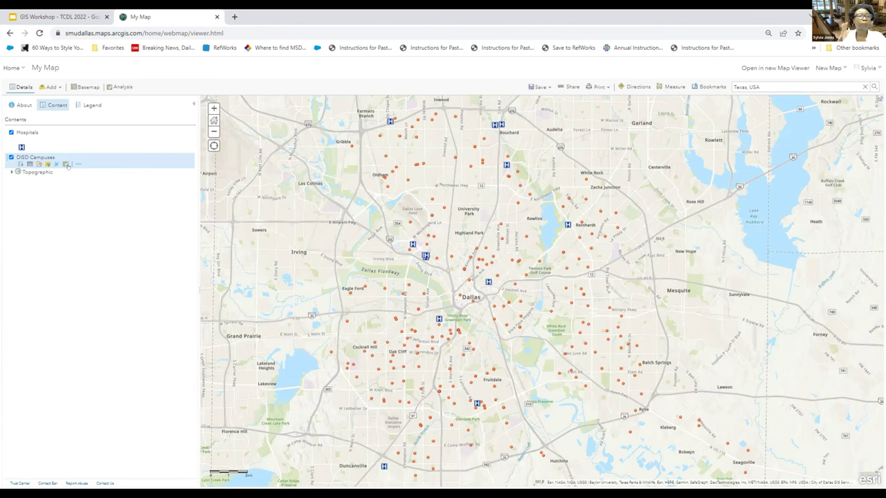
{"action": "left_click", "coordinate": [78, 164]}
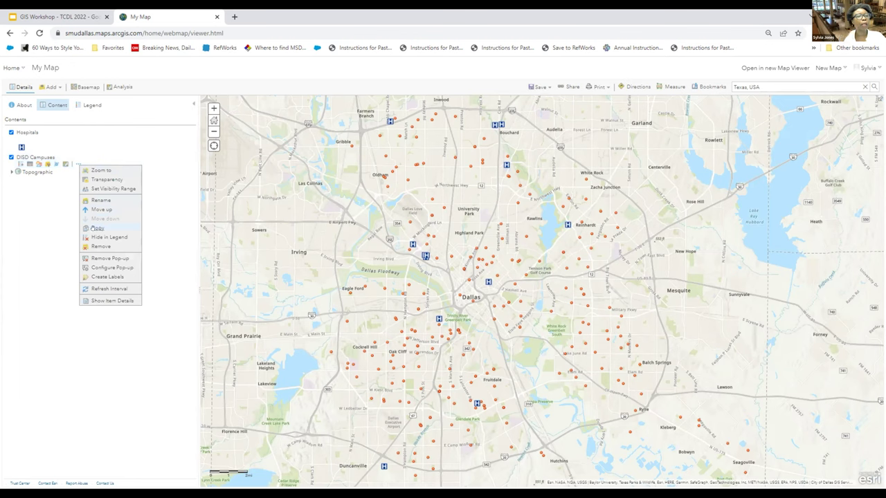
{"action": "left_click", "coordinate": [96, 228]}
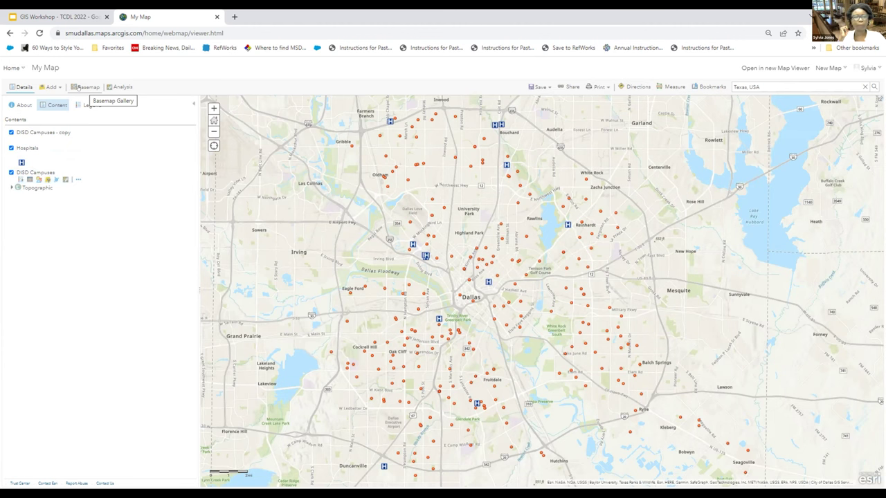
Try the Imagery Hybrid and Streets basemaps, and return to the Topographic basemap
{"action": "left_click", "coordinate": [78, 88]}
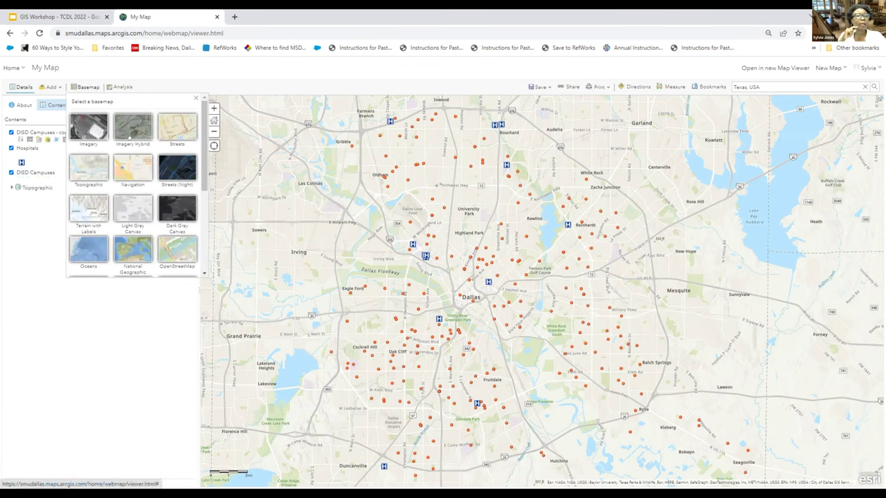
{"action": "left_click", "coordinate": [123, 131]}
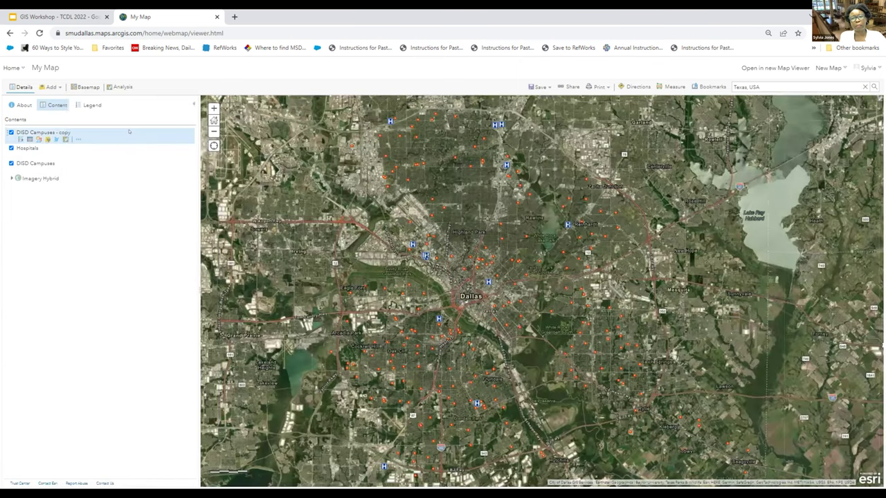
{"action": "left_click", "coordinate": [84, 87]}
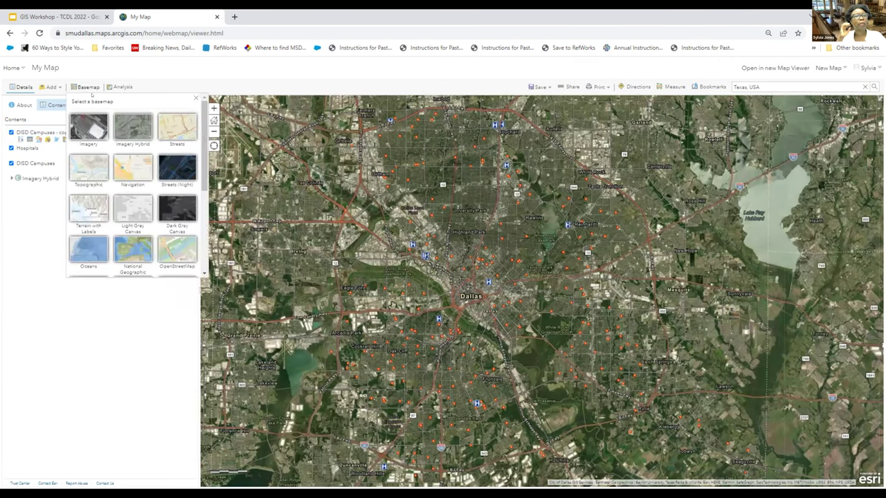
{"action": "left_click", "coordinate": [173, 132]}
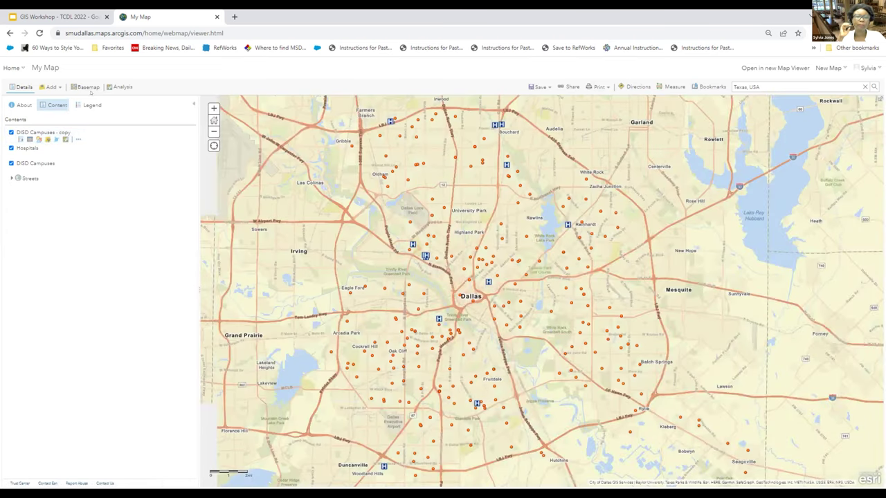
{"action": "left_click", "coordinate": [86, 88]}
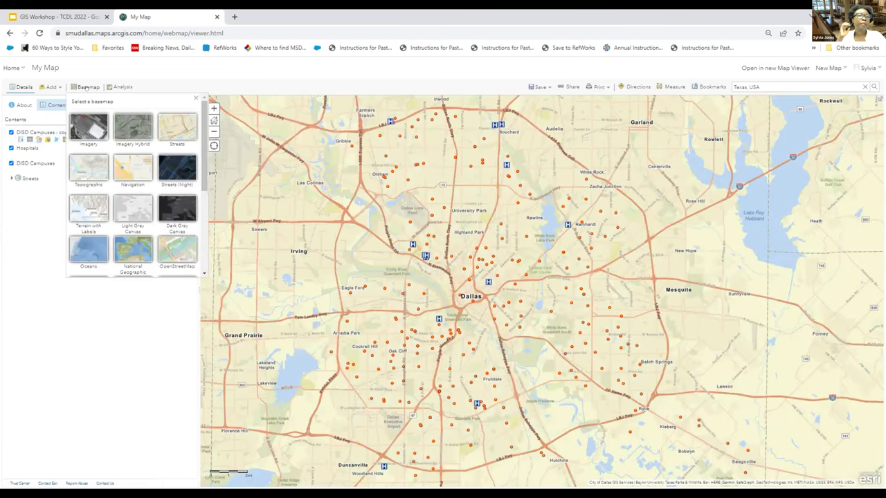
{"action": "left_click", "coordinate": [79, 169]}
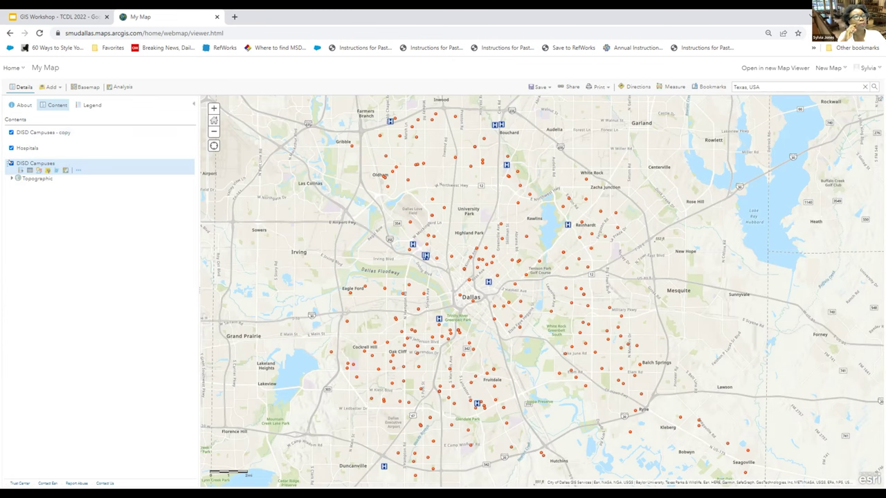
Turn off the original DISD Campuses and Hospitals layers, leaving the campus copy displayed
{"action": "left_click", "coordinate": [10, 163]}
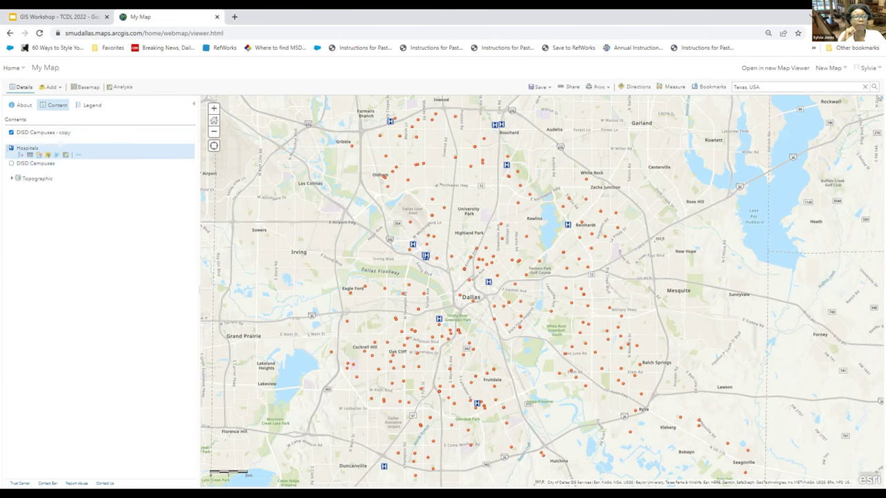
{"action": "left_click", "coordinate": [10, 147]}
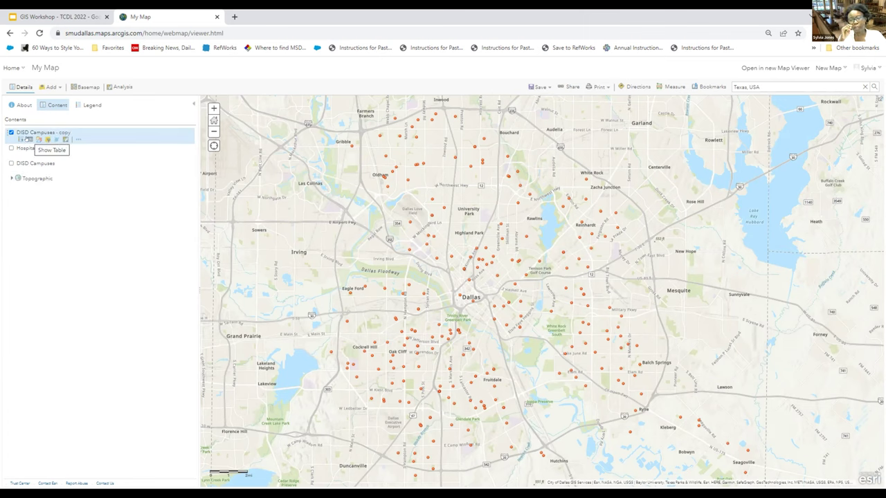
Examine the enlarged attribute table of the DISD Campuses copy, including its elementary school records, and close it
{"action": "left_click", "coordinate": [26, 139]}
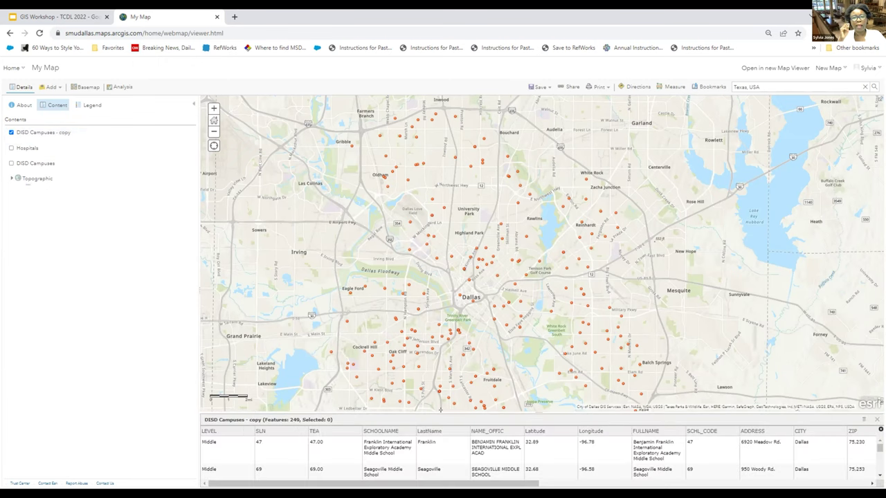
{"action": "left_click_drag", "start_coordinate": [484, 415], "coordinate": [485, 311]}
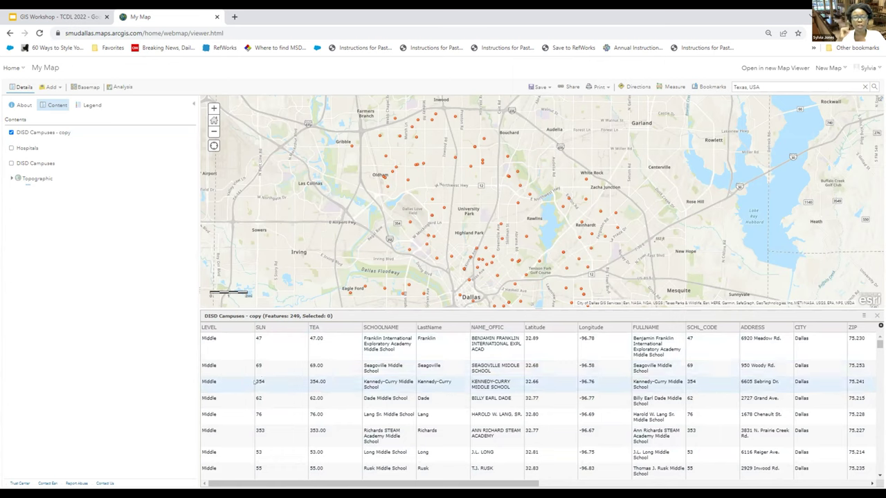
{"action": "scroll", "coordinate": [230, 405], "scroll_direction": "down", "scroll_amount": 1}
{"action": "scroll", "coordinate": [230, 404], "scroll_direction": "down", "scroll_amount": 5}
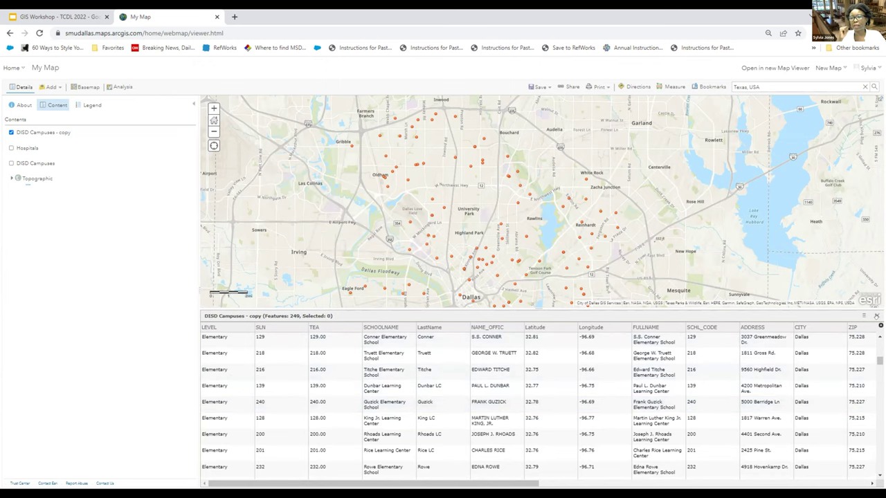
{"action": "left_click", "coordinate": [876, 316]}
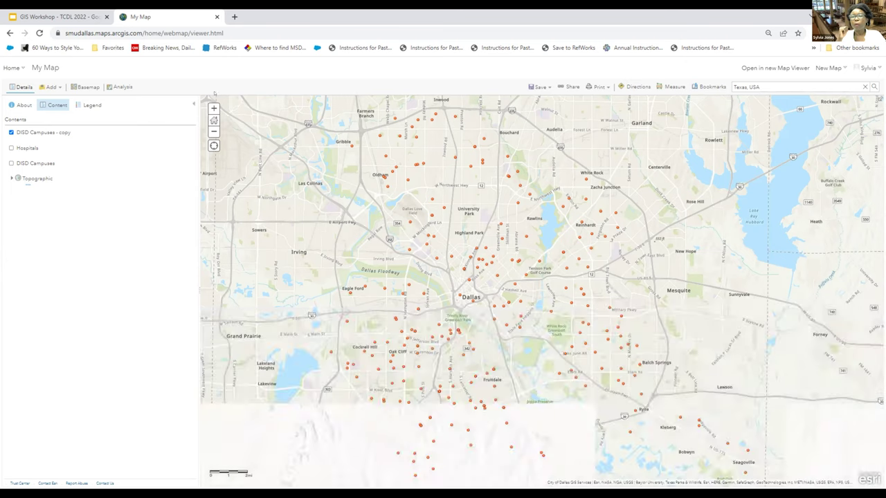
Filter the DISD Campuses copy to show only features whose LEVEL is High
{"action": "mouse_move", "coordinate": [62, 131]}
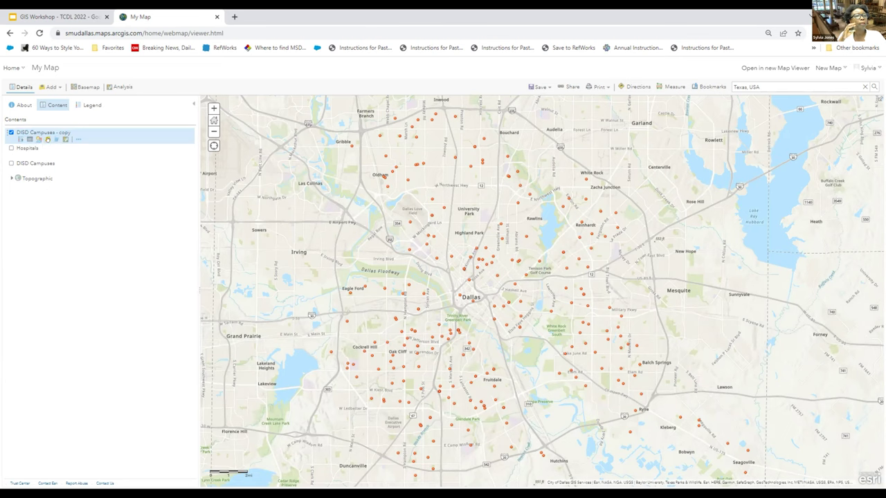
{"action": "left_click", "coordinate": [47, 140]}
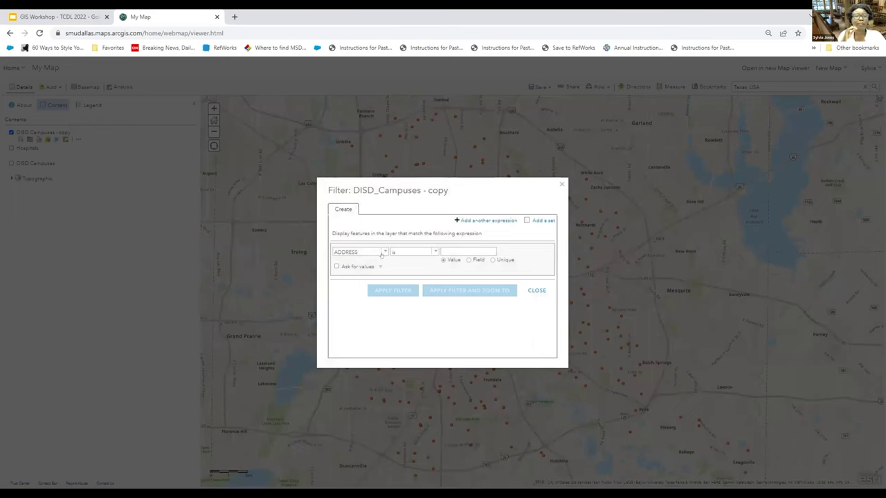
{"action": "left_click", "coordinate": [381, 251]}
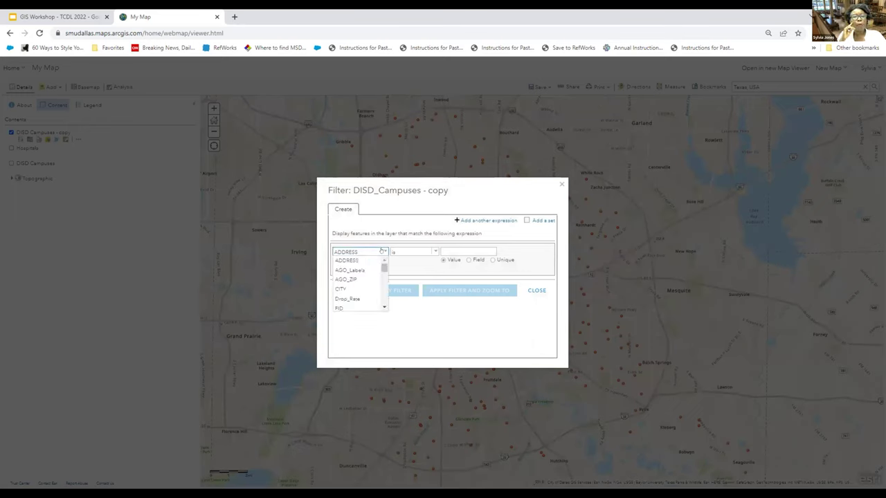
{"action": "scroll", "coordinate": [379, 273], "scroll_direction": "down", "scroll_amount": 2}
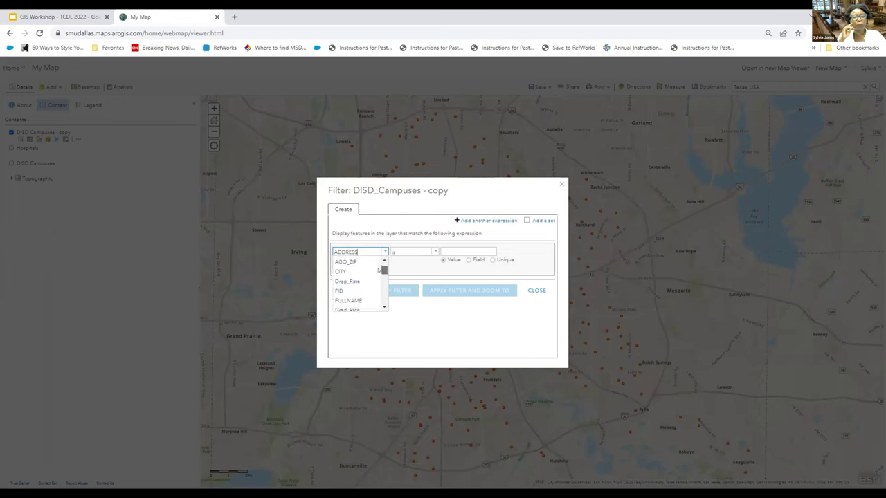
{"action": "scroll", "coordinate": [379, 273], "scroll_direction": "down", "scroll_amount": 1}
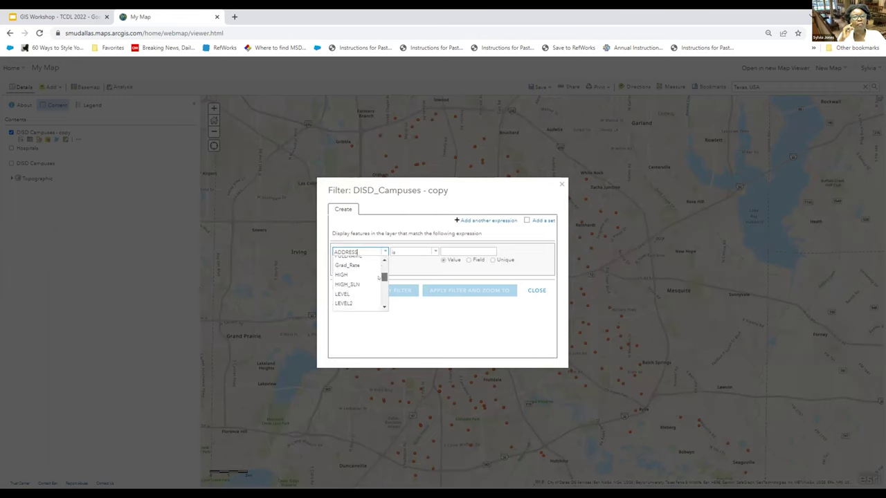
{"action": "left_click", "coordinate": [342, 294]}
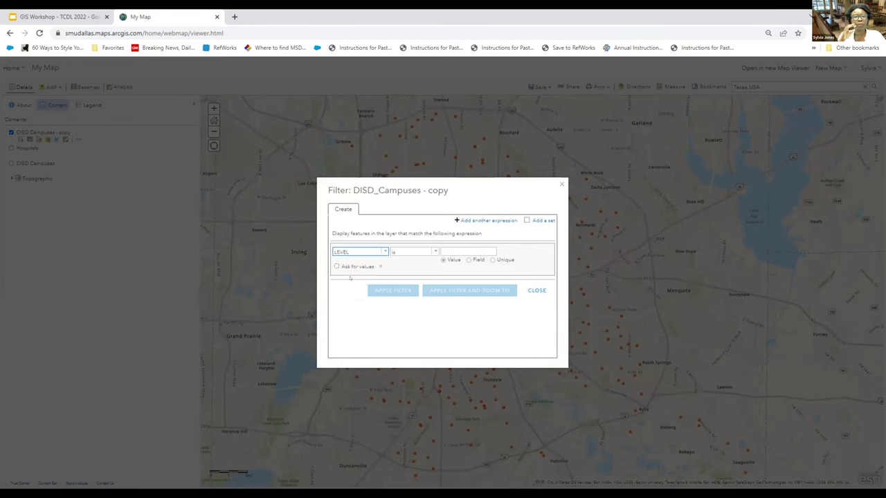
{"action": "left_click", "coordinate": [452, 243]}
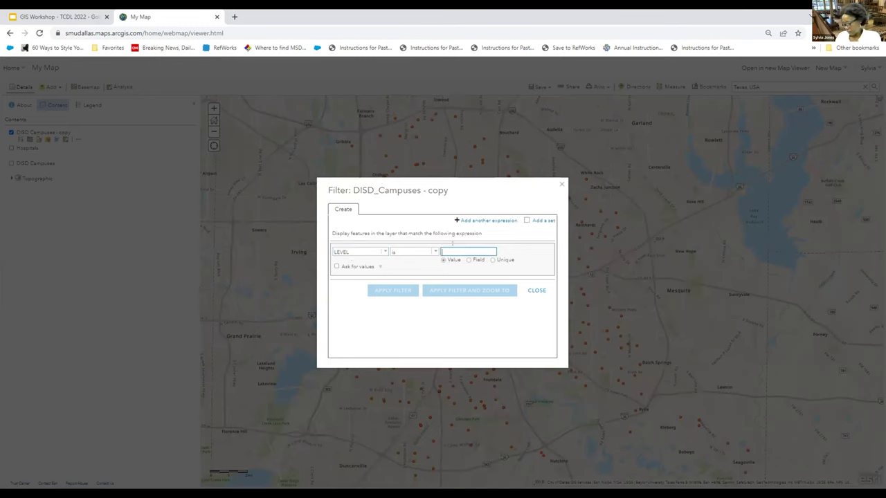
{"action": "type", "text": "High"}
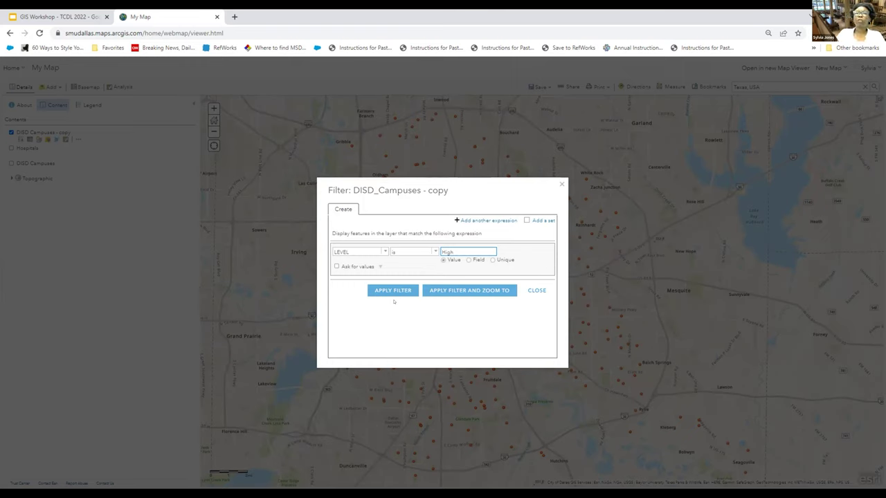
{"action": "left_click", "coordinate": [391, 292]}
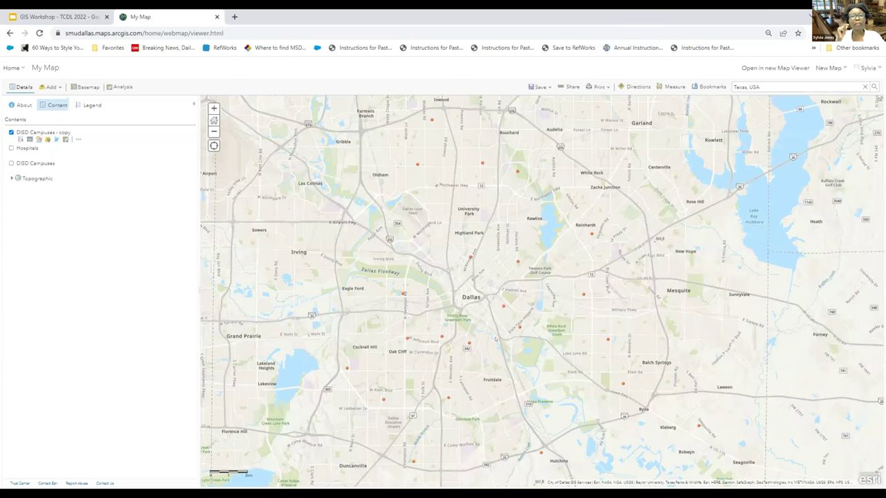
Rename the filtered DISD Campuses copy as DISD_Campuses -HS.sj
{"action": "scroll", "coordinate": [496, 338], "scroll_direction": "down", "scroll_amount": 2}
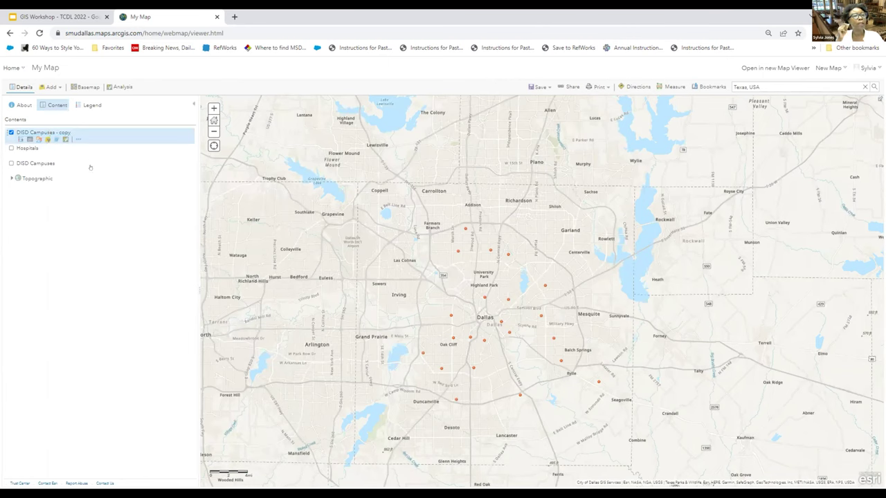
{"action": "left_click", "coordinate": [77, 139]}
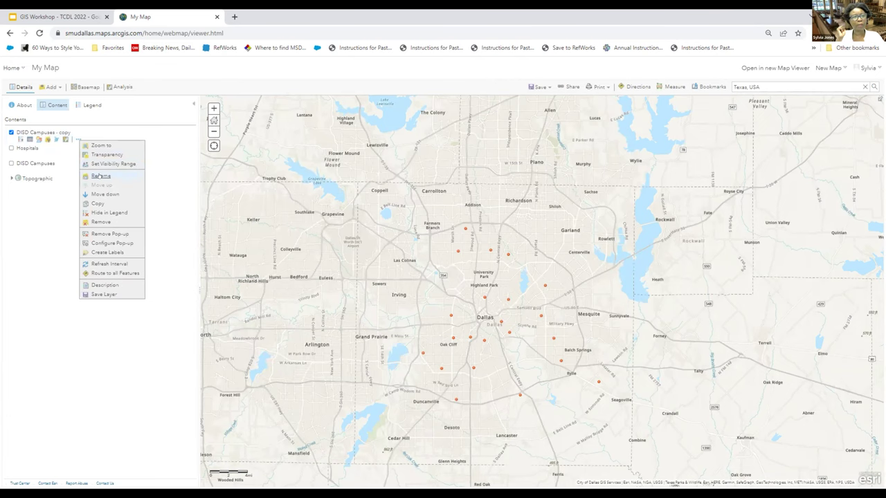
{"action": "left_click", "coordinate": [100, 176]}
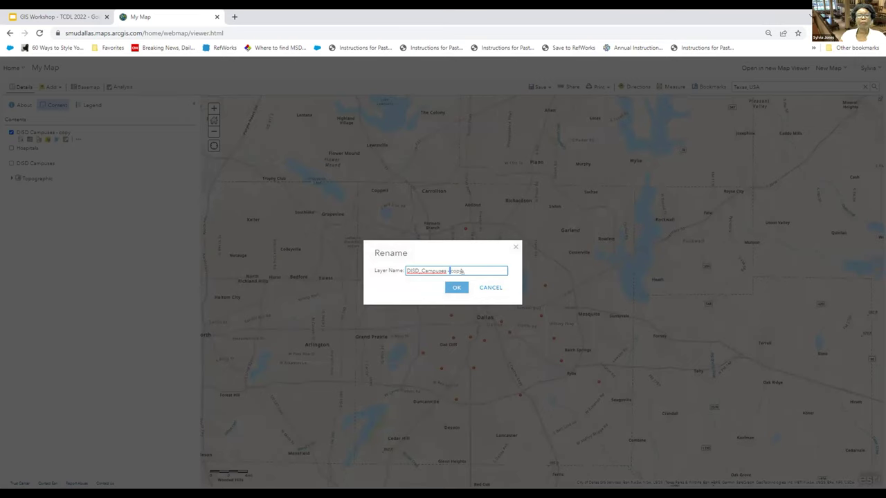
{"action": "left_click", "coordinate": [463, 271]}
{"action": "key", "text": "BackSpace"}
{"action": "key", "text": "BackSpace"}
{"action": "key", "text": "BackSpace"}
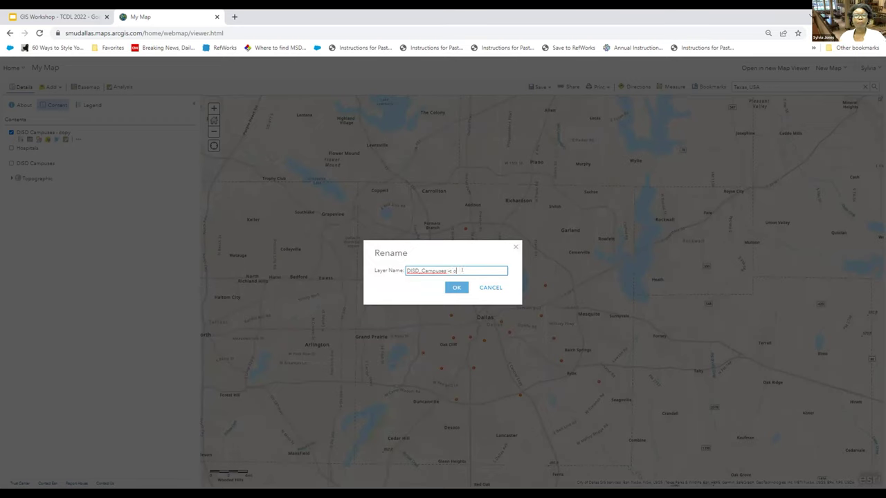
{"action": "type", "text": "HS"}
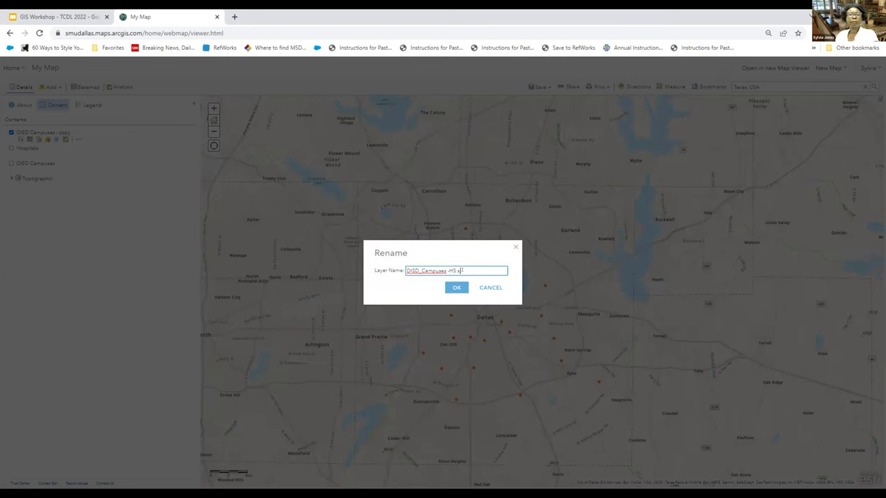
{"action": "type", "text": "a"}
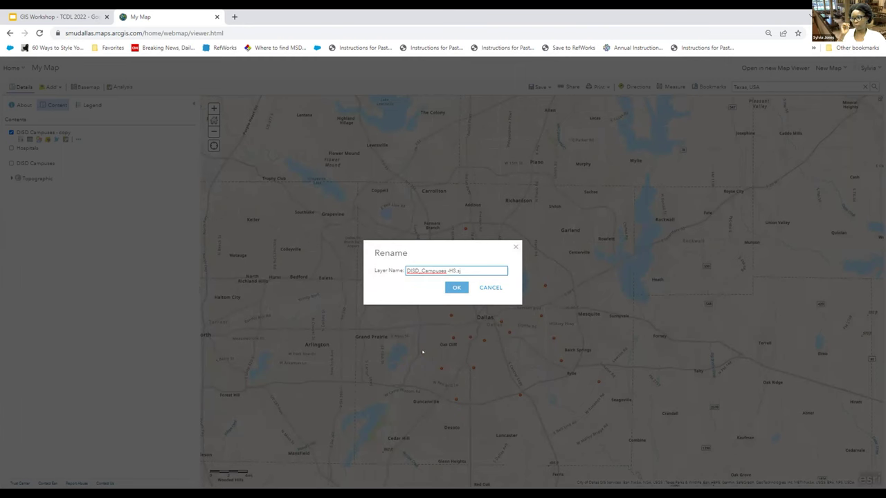
{"action": "left_click", "coordinate": [455, 288]}
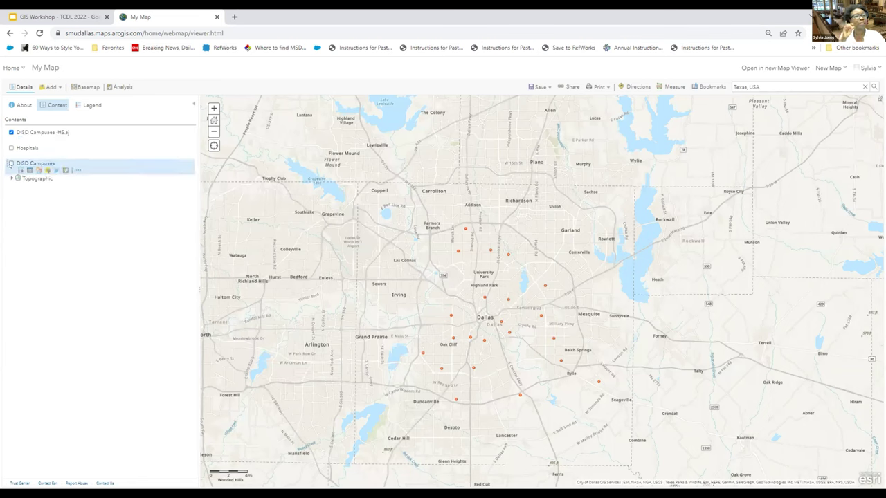
Turn on the original DISD Campuses layer and choose a purple star as the symbol for the DISD Campuses -HS.sj layer
{"action": "left_click", "coordinate": [11, 162]}
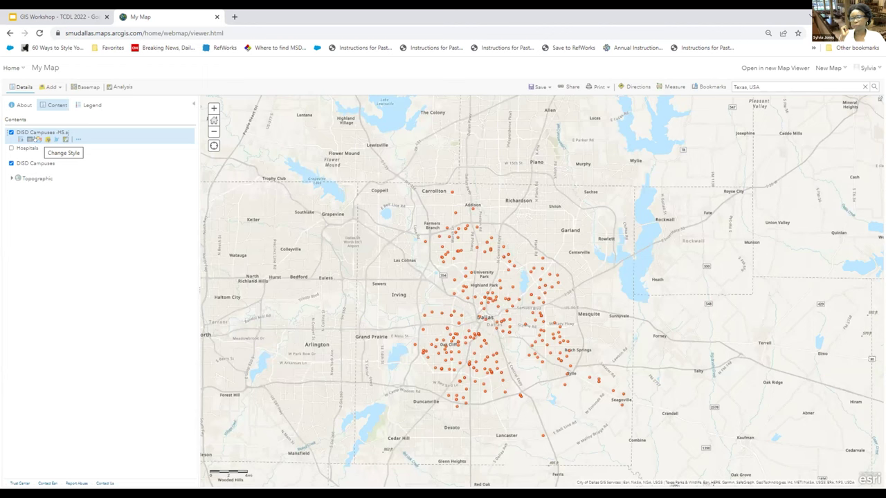
{"action": "left_click", "coordinate": [38, 139]}
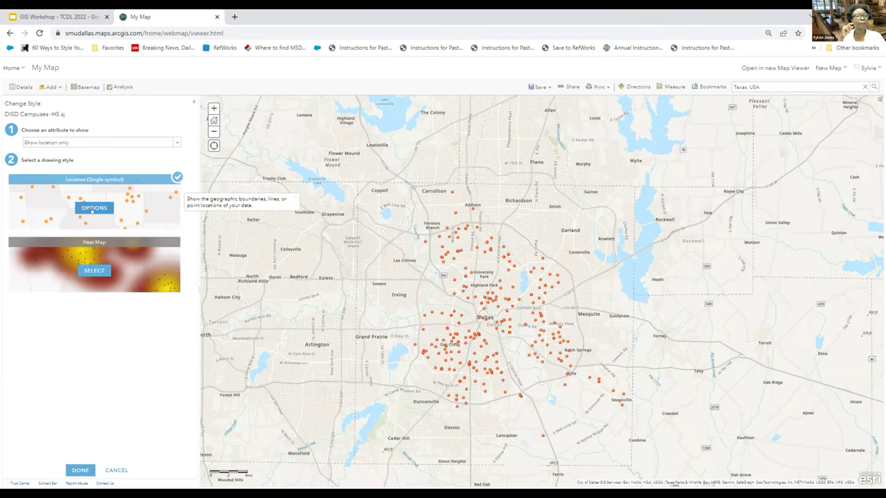
{"action": "left_click", "coordinate": [94, 208]}
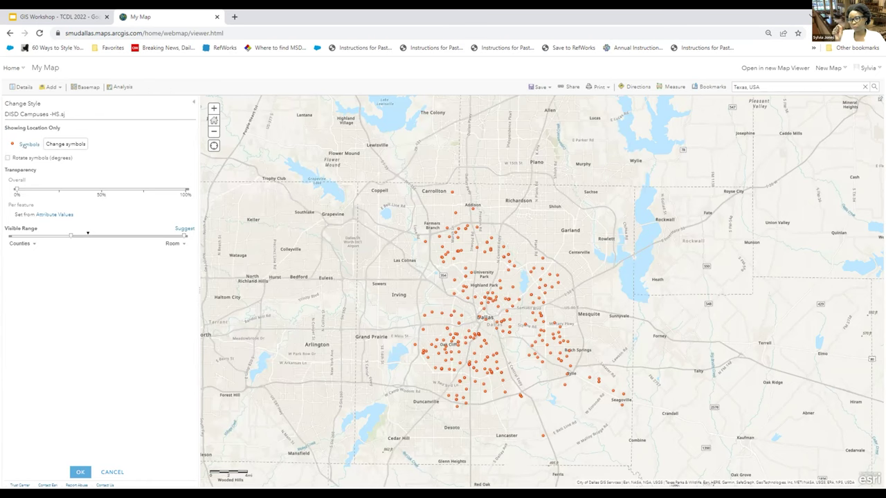
{"action": "left_click", "coordinate": [29, 145]}
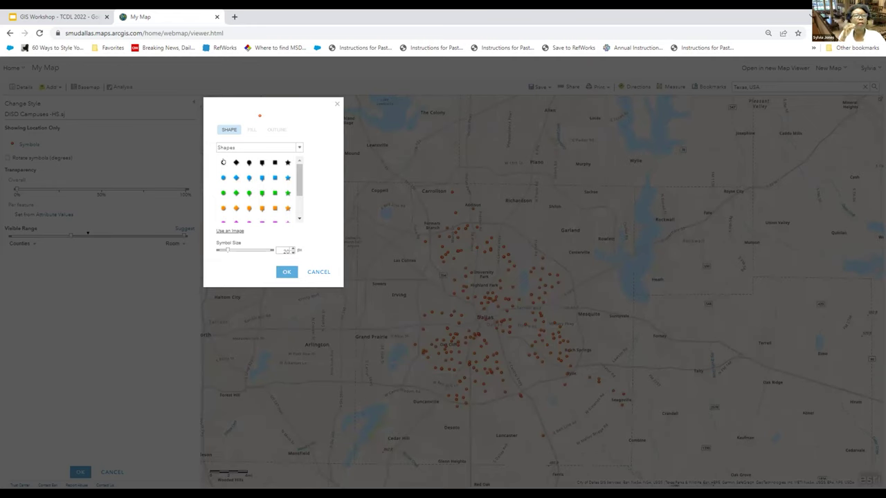
{"action": "scroll", "coordinate": [298, 182], "scroll_direction": "down", "scroll_amount": 2}
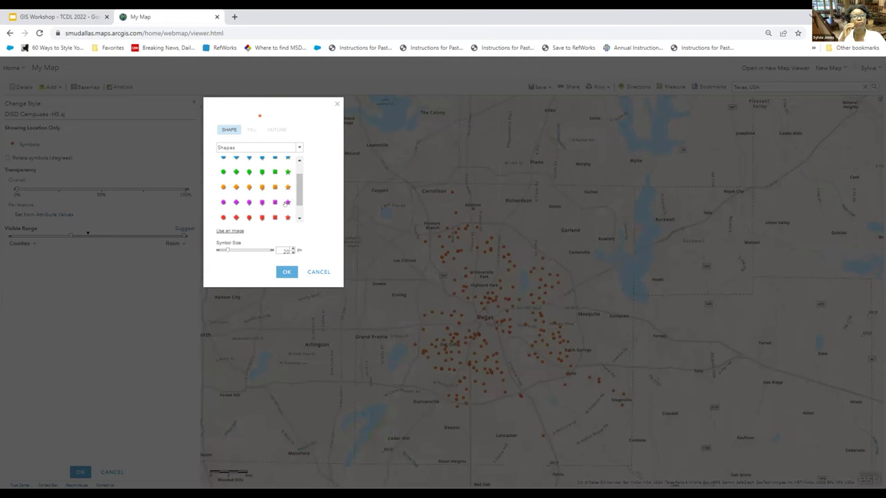
{"action": "left_click", "coordinate": [287, 202]}
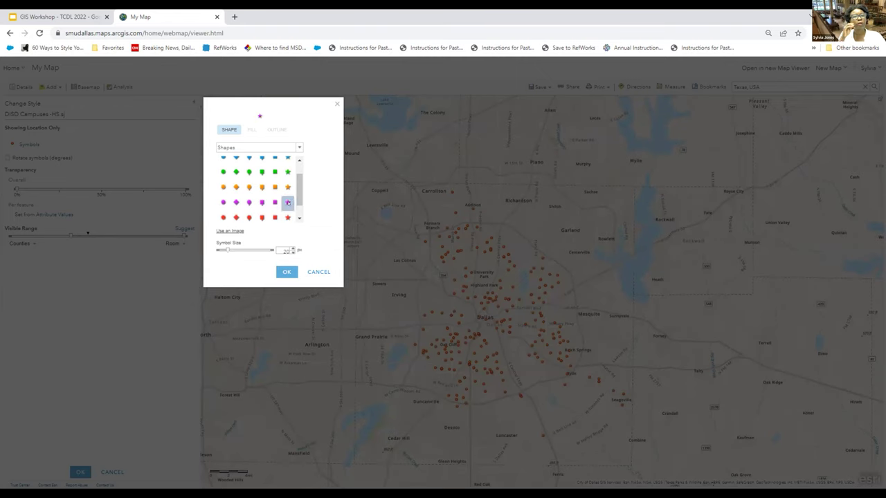
Try symbol sizes of 14 and 120 pixels for the purple star
{"action": "double_click", "coordinate": [284, 250]}
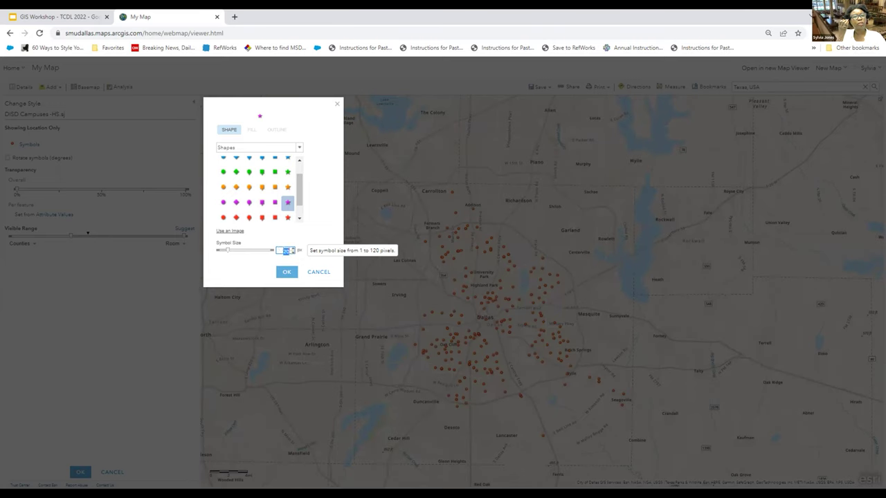
{"action": "type", "text": "1"}
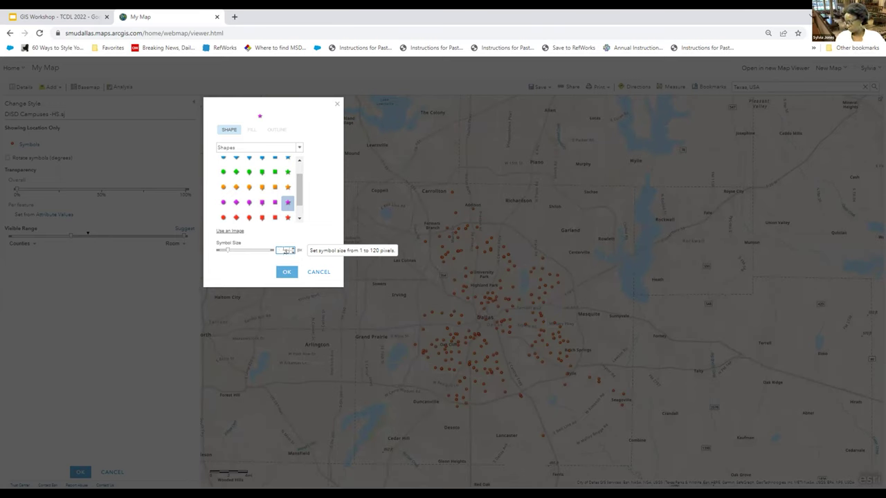
{"action": "type", "text": "4"}
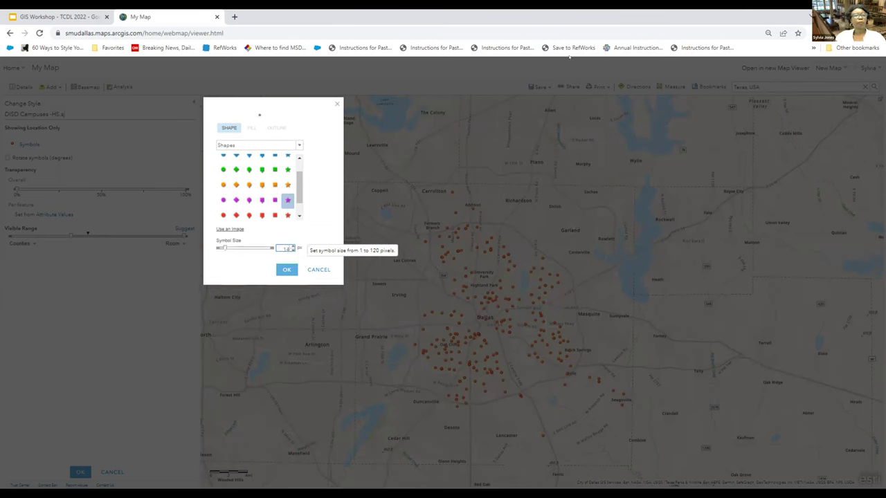
{"action": "key", "text": "BackSpace"}
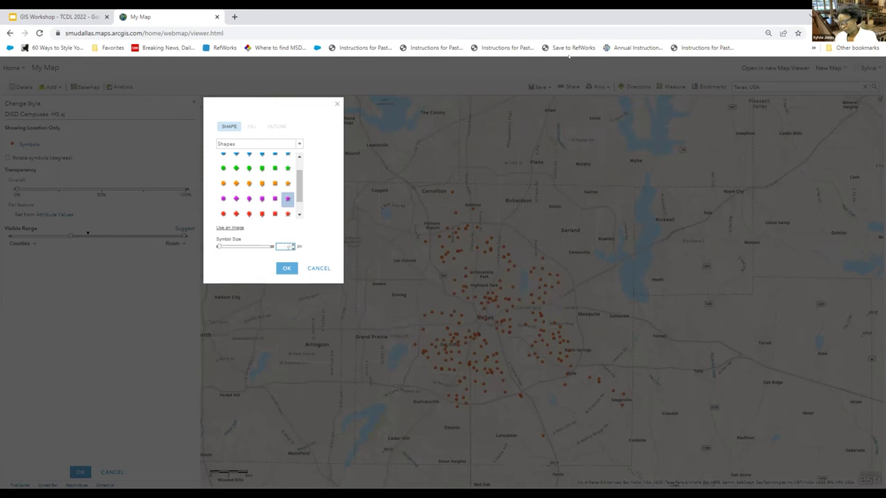
{"action": "type", "text": "20"}
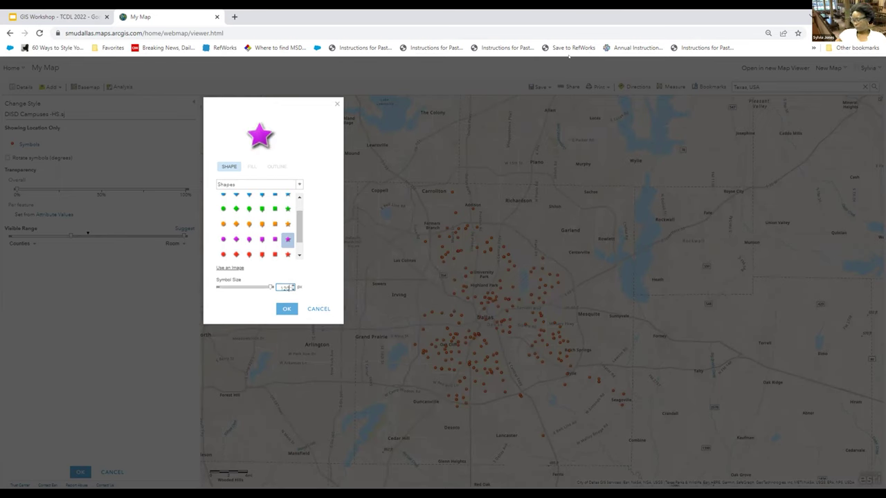
{"action": "key", "text": "BackSpace"}
{"action": "key", "text": "BackSpace"}
{"action": "key", "text": "BackSpace"}
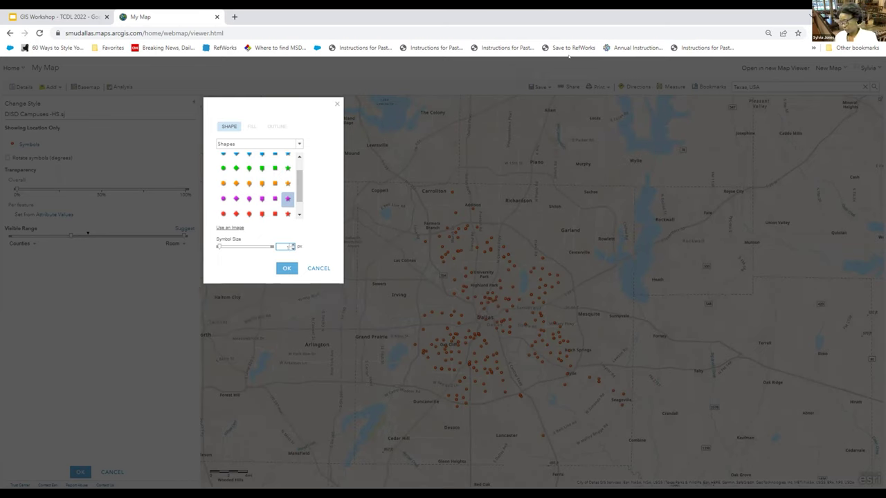
{"action": "type", "text": "1"}
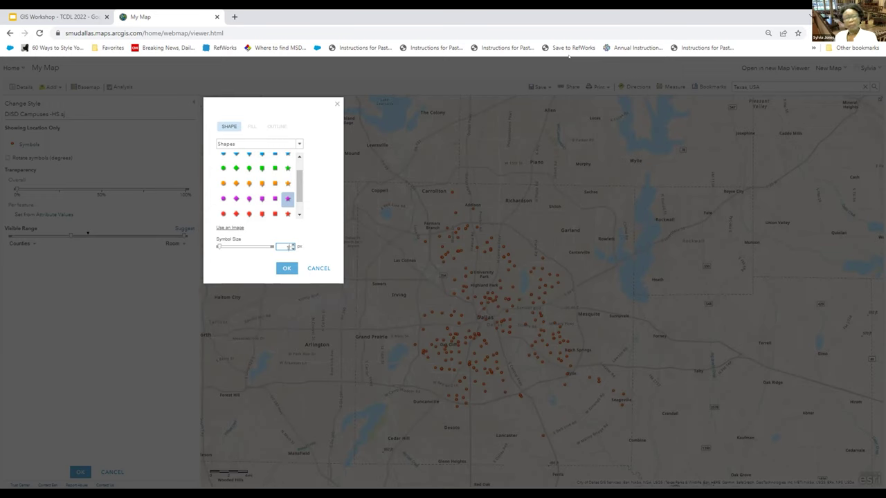
{"action": "type", "text": "20"}
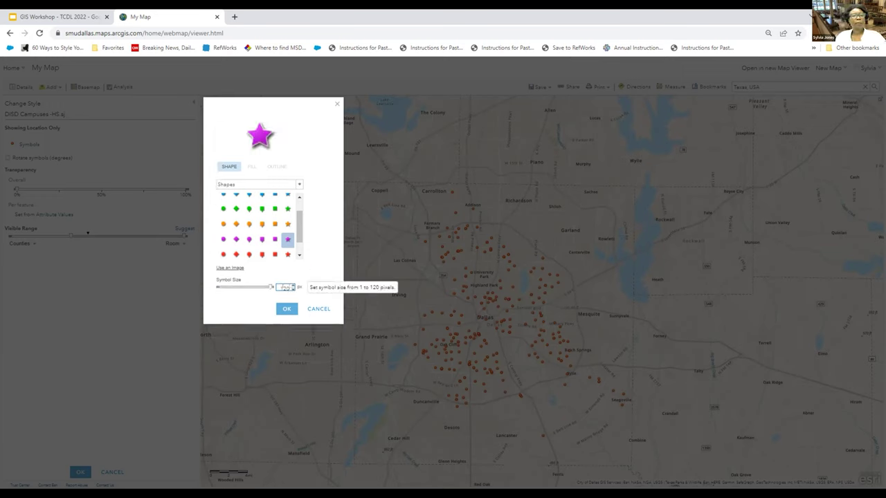
{"action": "key", "text": "BackSpace"}
{"action": "key", "text": "BackSpace"}
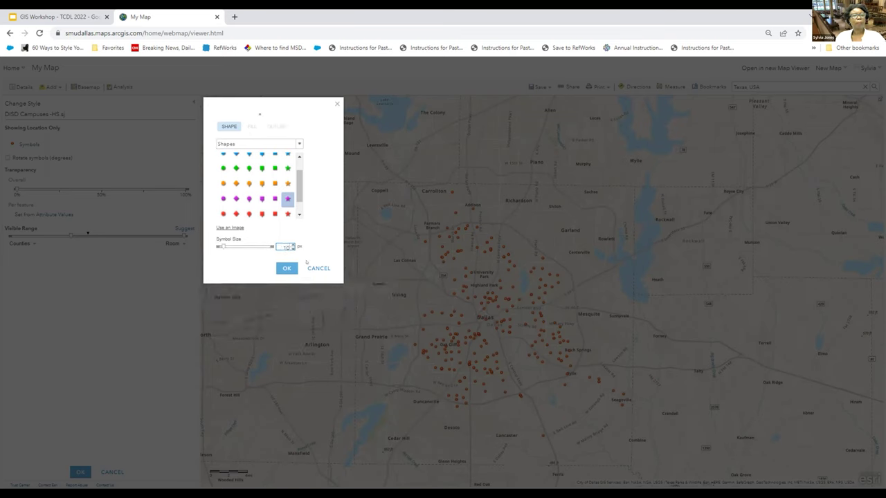
{"action": "type", "text": "2"}
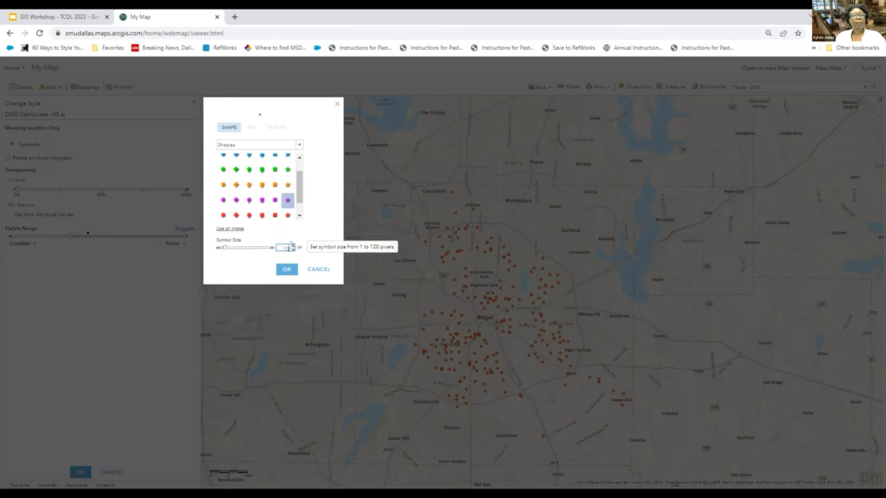
Set the purple star's symbol size to 40 pixels and apply the symbol to the high school layer
{"action": "double_click", "coordinate": [285, 248]}
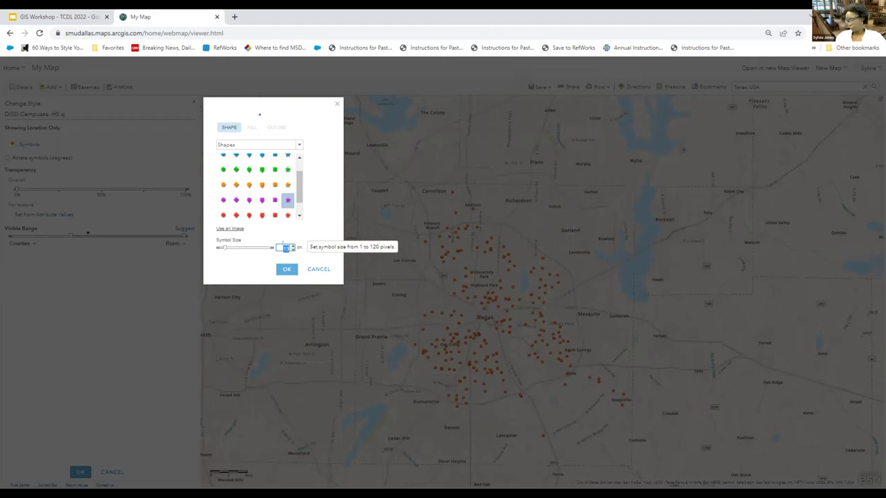
{"action": "type", "text": "40"}
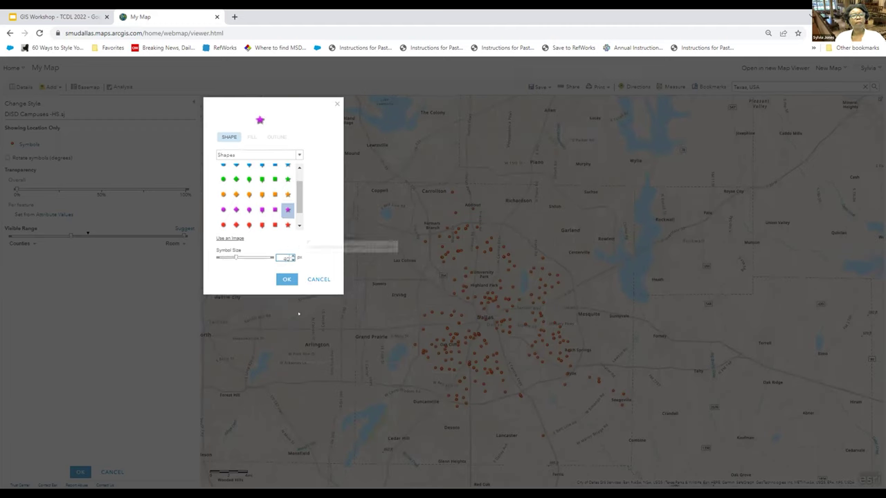
{"action": "left_click", "coordinate": [286, 280]}
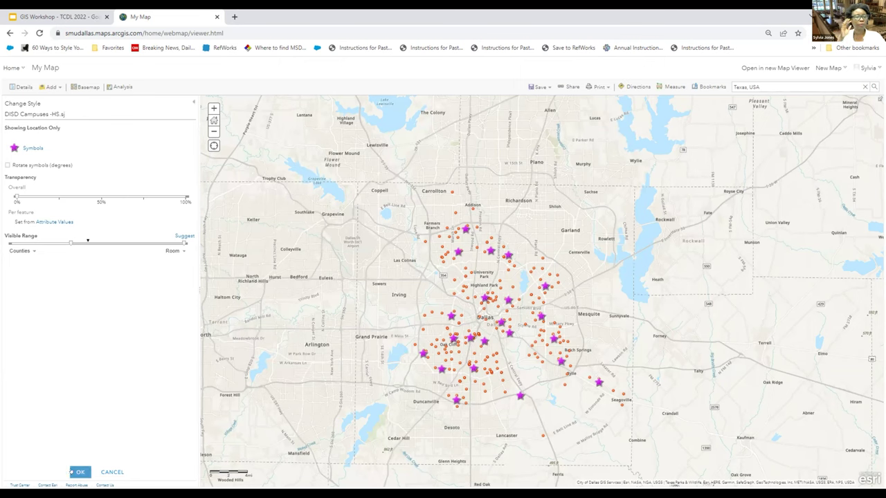
Accept the high school star style and swap layer visibility by hiding DISD Campuses and showing Hospitals
{"action": "left_click", "coordinate": [79, 471]}
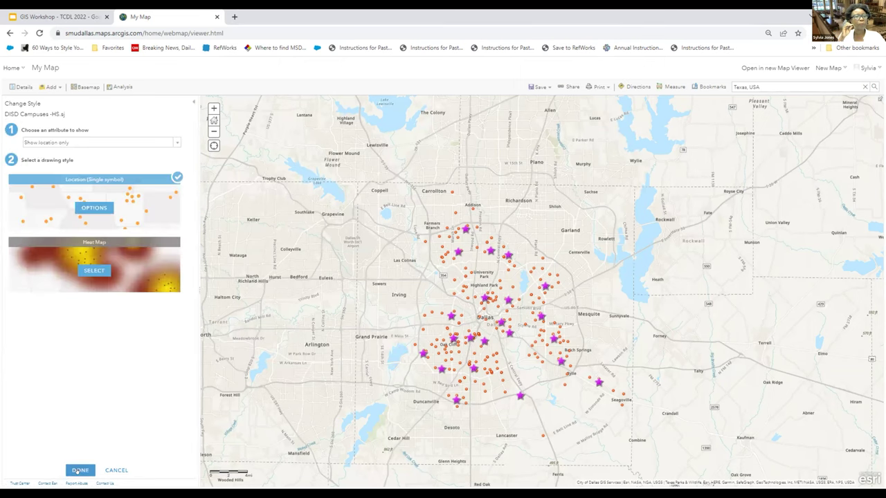
{"action": "left_click", "coordinate": [79, 471]}
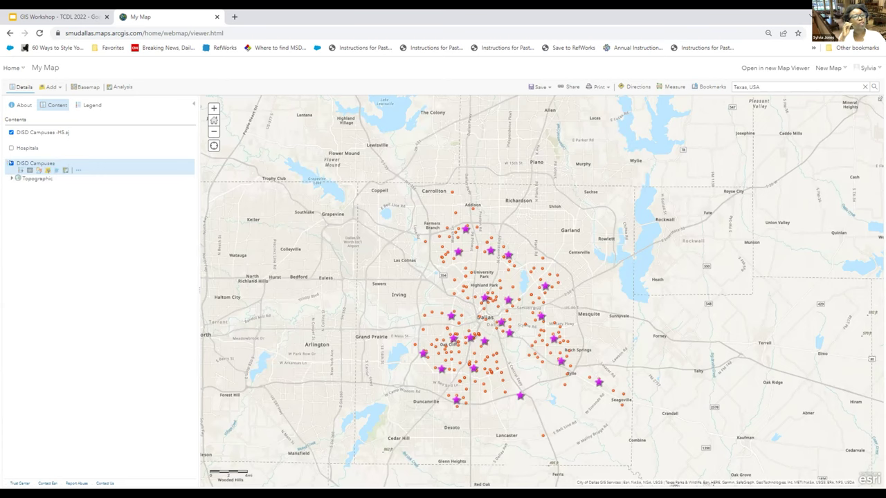
{"action": "left_click", "coordinate": [11, 164]}
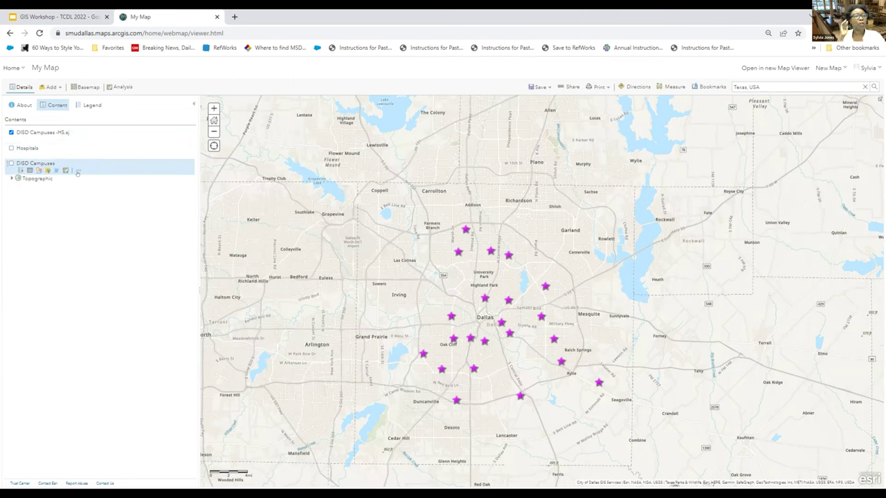
{"action": "left_click", "coordinate": [11, 148]}
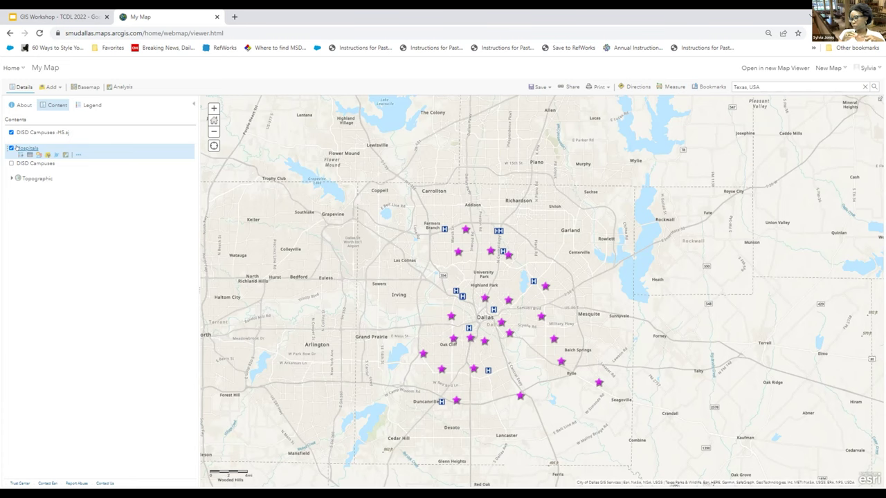
Set up a Create Buffers proximity analysis for the Hospitals layer and show its buffer type options
{"action": "left_click", "coordinate": [116, 87]}
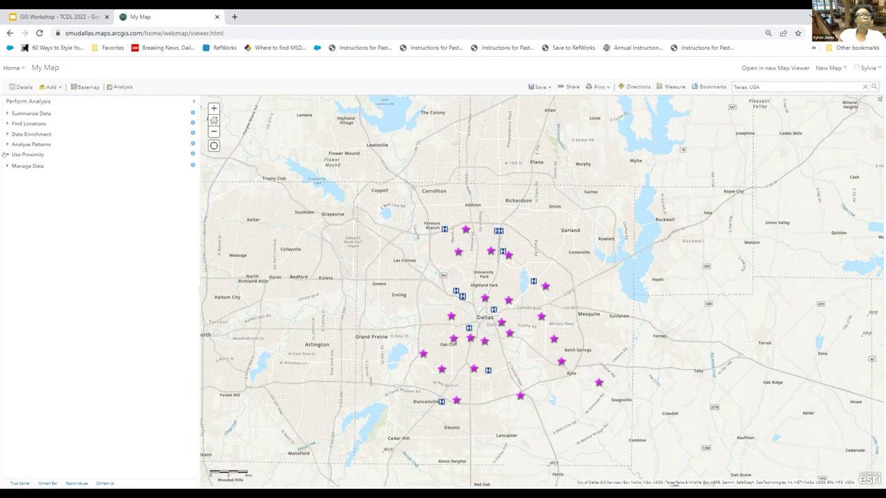
{"action": "left_click", "coordinate": [5, 155]}
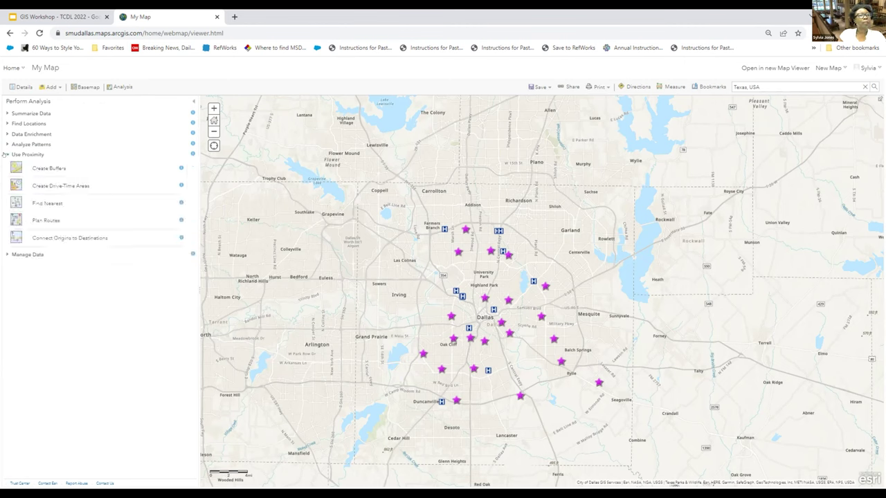
{"action": "left_click", "coordinate": [46, 175]}
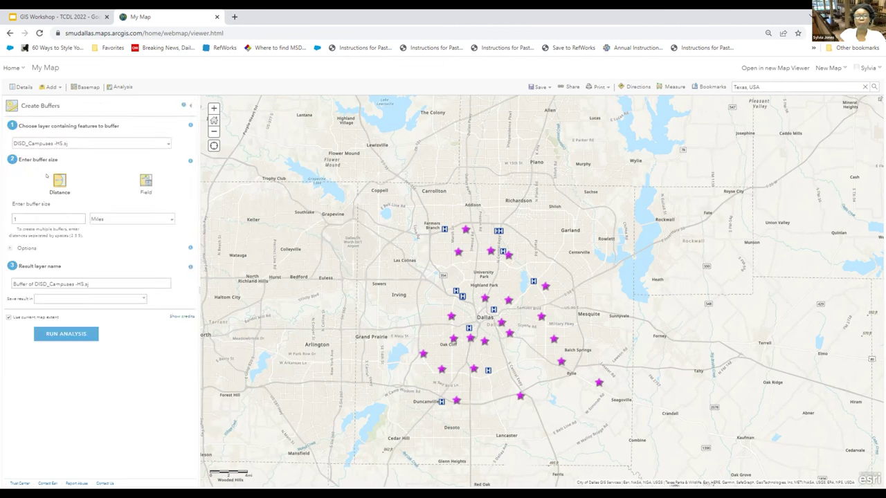
{"action": "left_click", "coordinate": [166, 145]}
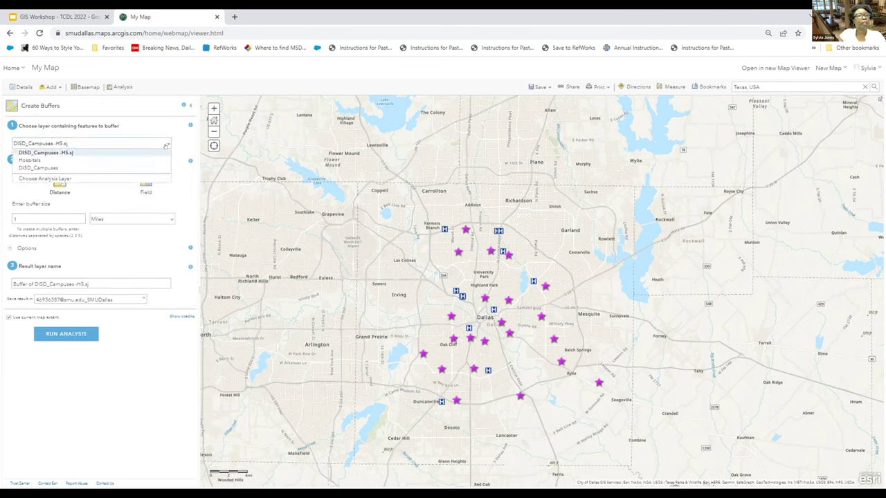
{"action": "left_click", "coordinate": [37, 159]}
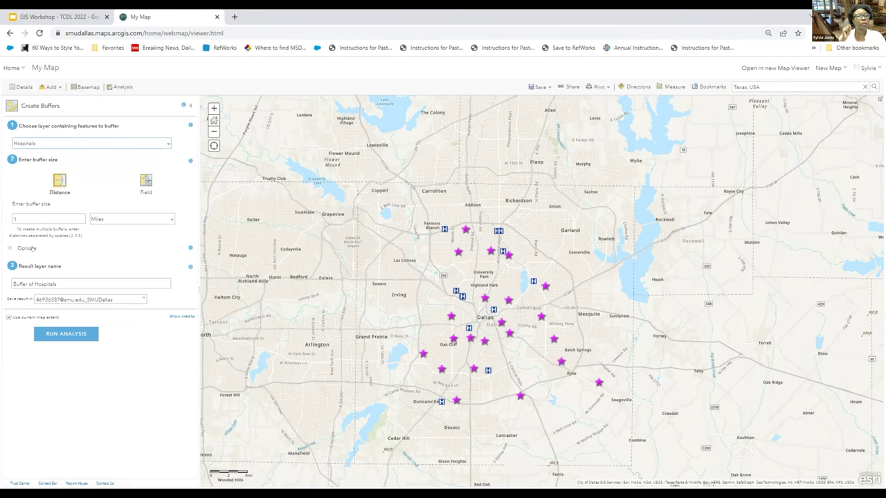
{"action": "left_click", "coordinate": [25, 248]}
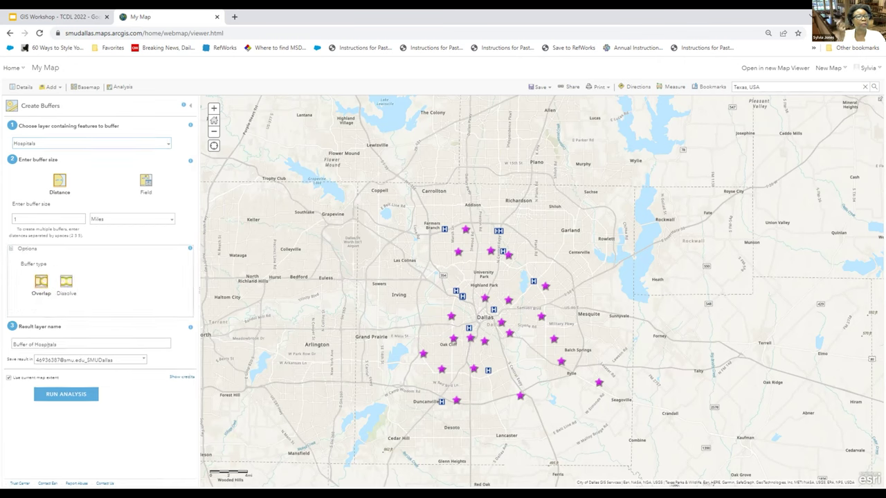
Try to run the buffer analysis with the result layer named Buffer of Hospitals.sj
{"action": "left_click", "coordinate": [47, 344]}
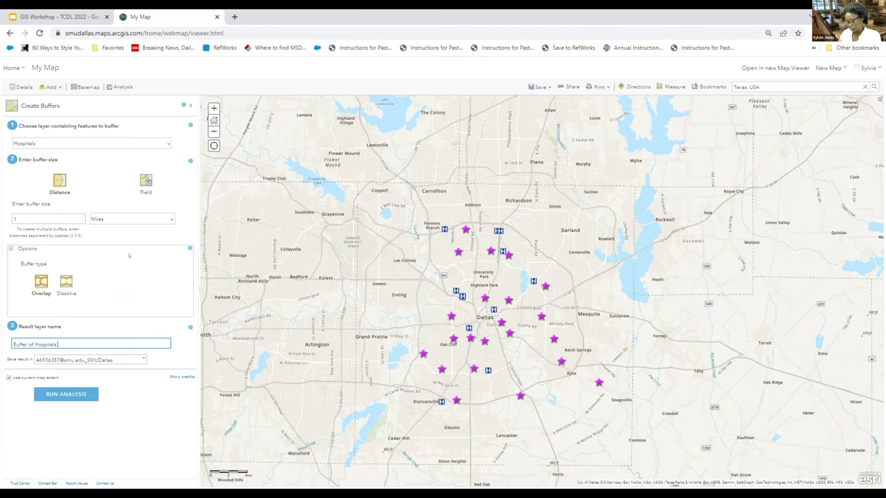
{"action": "type", "text": "_1"}
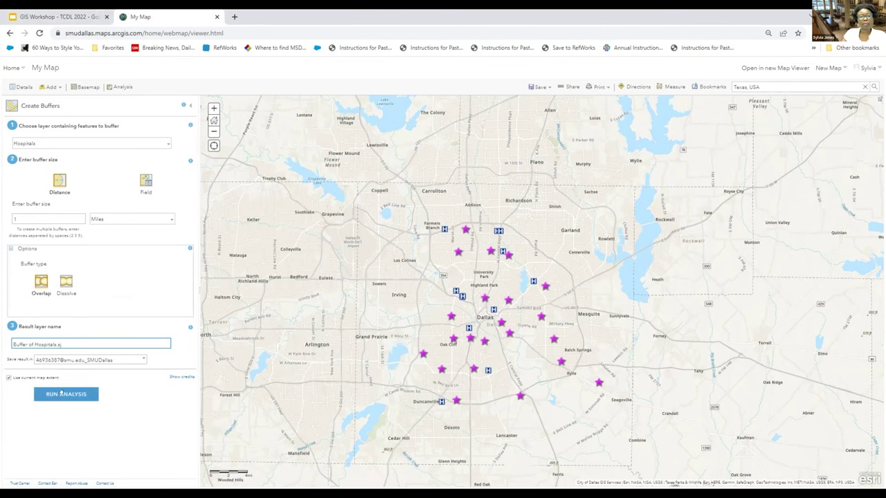
{"action": "left_click", "coordinate": [66, 395]}
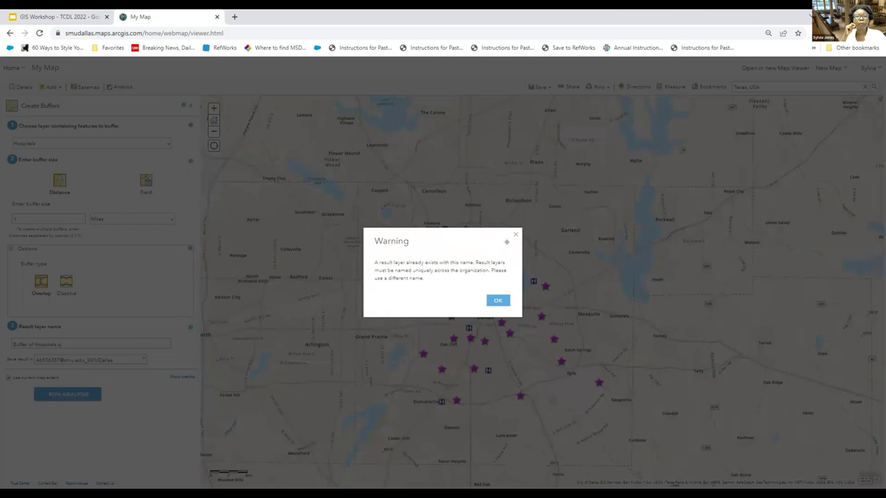
{"action": "left_click", "coordinate": [515, 236]}
Change the result layer name to Buffer of Hospitals.sgj and run the buffer analysis
{"action": "left_click", "coordinate": [63, 344]}
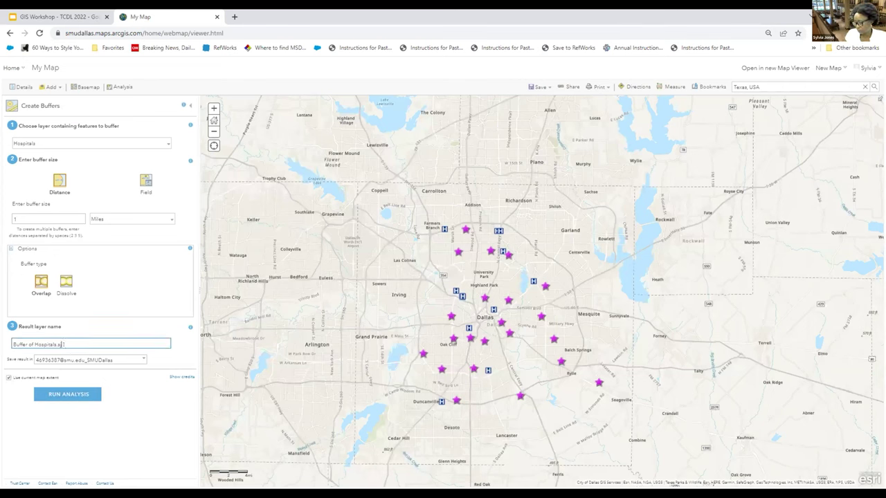
{"action": "type", "text": "j"}
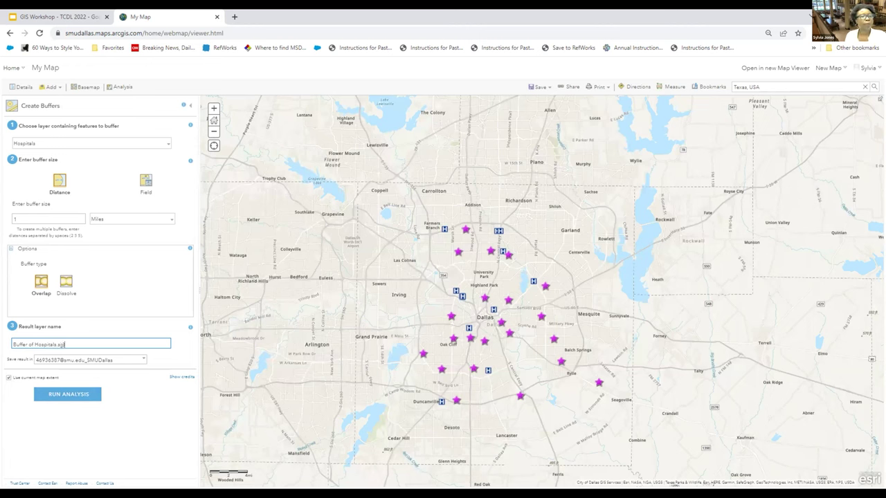
{"action": "left_click", "coordinate": [64, 392]}
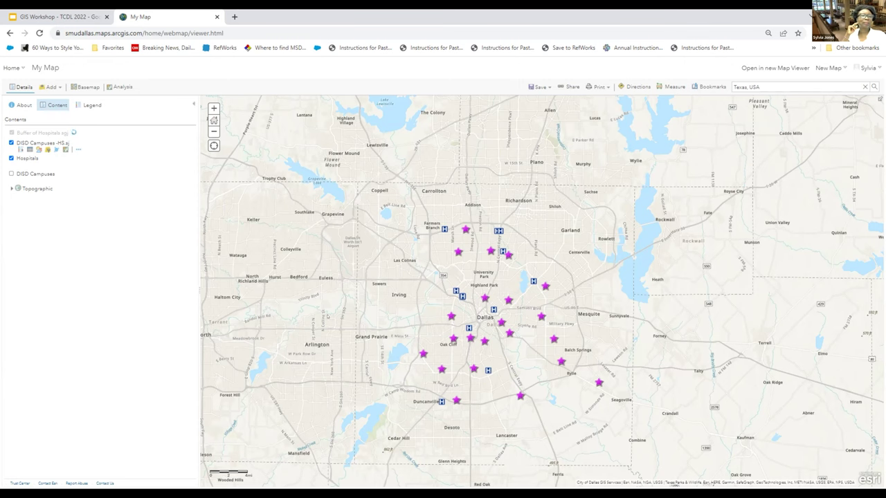
Save the map, framed closer on Dallas, as a new map titled My TDL Map1
{"action": "scroll", "coordinate": [289, 316], "scroll_direction": "up", "scroll_amount": 1}
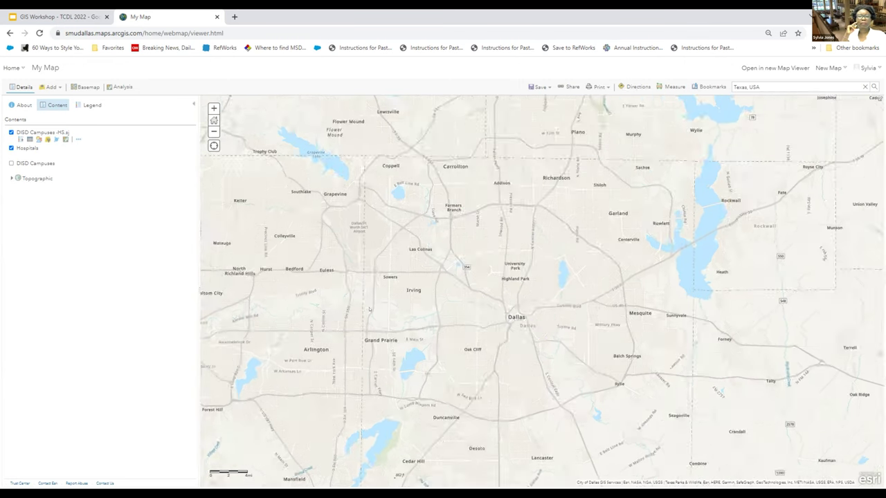
{"action": "left_click_drag", "start_coordinate": [456, 323], "coordinate": [342, 314]}
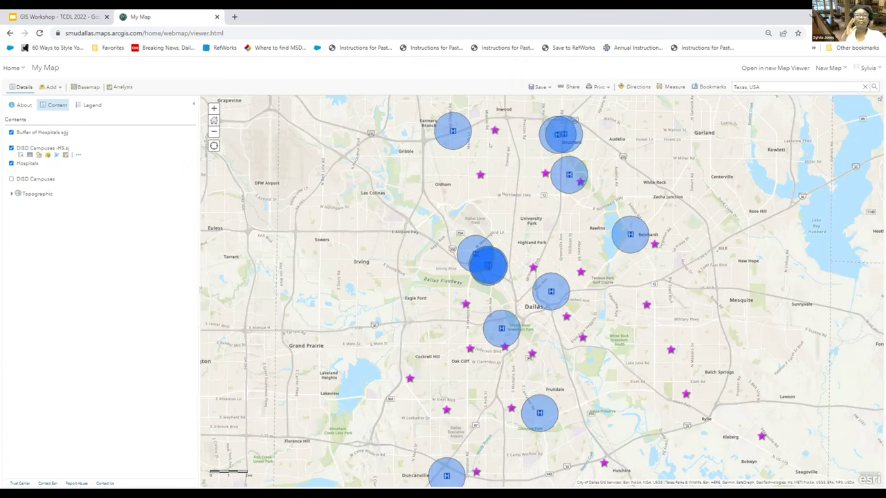
{"action": "left_click", "coordinate": [542, 87]}
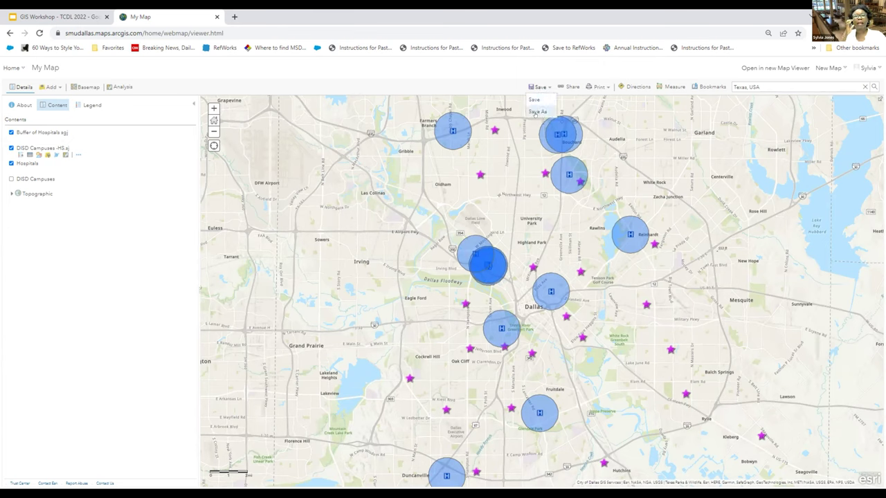
{"action": "left_click", "coordinate": [536, 112]}
{"action": "left_click", "coordinate": [409, 256]}
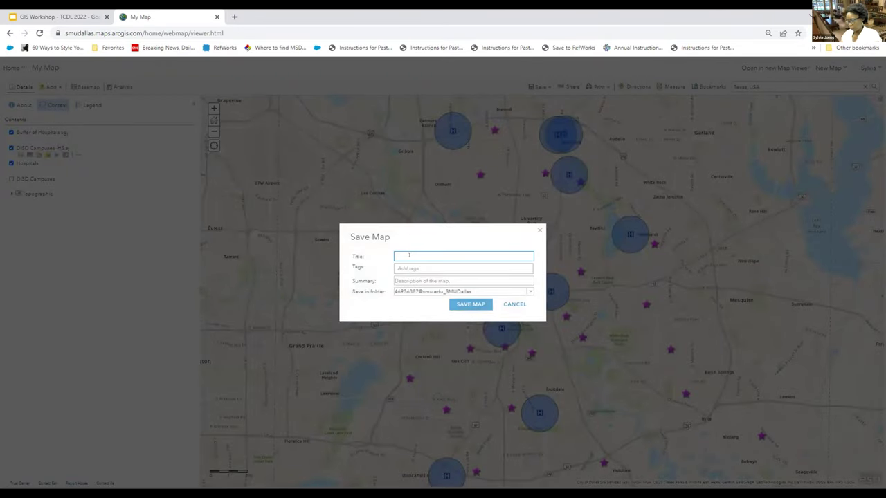
{"action": "type", "text": "My TCDL Map1"}
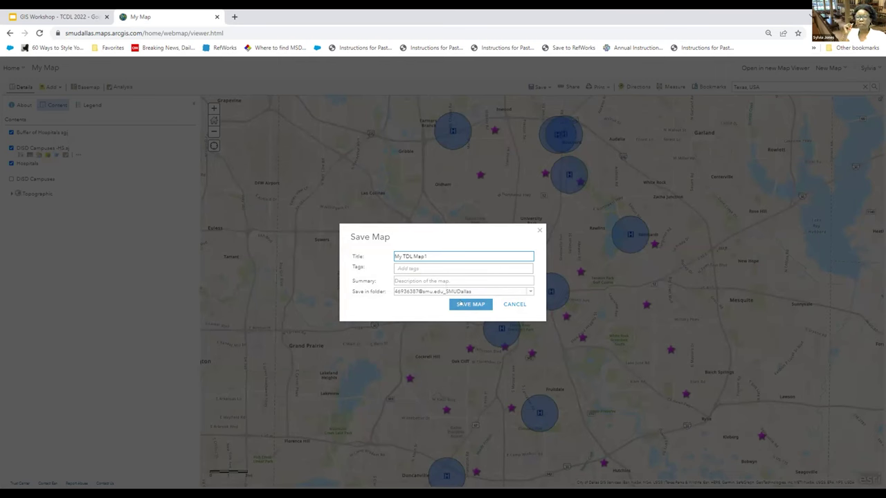
{"action": "left_click", "coordinate": [461, 305]}
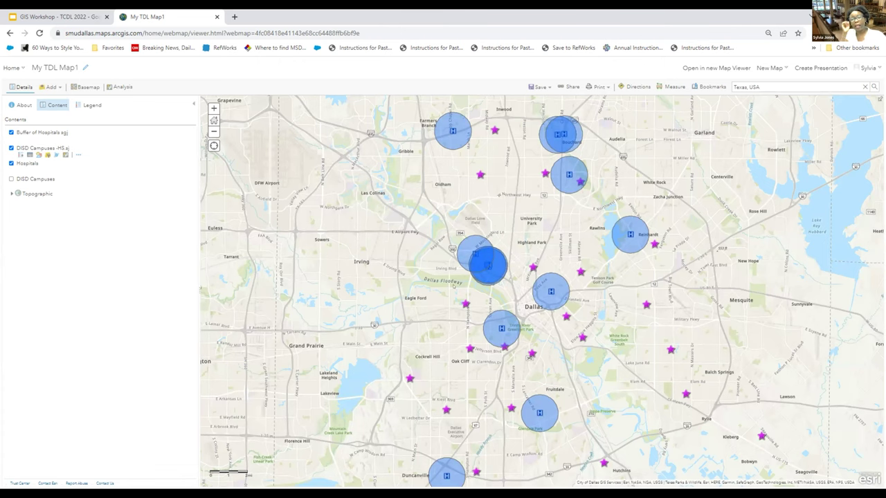
Return from the map to the organization's home page and switch to ArcGIS StoryMaps
{"action": "scroll", "coordinate": [376, 328], "scroll_direction": "down", "scroll_amount": 1}
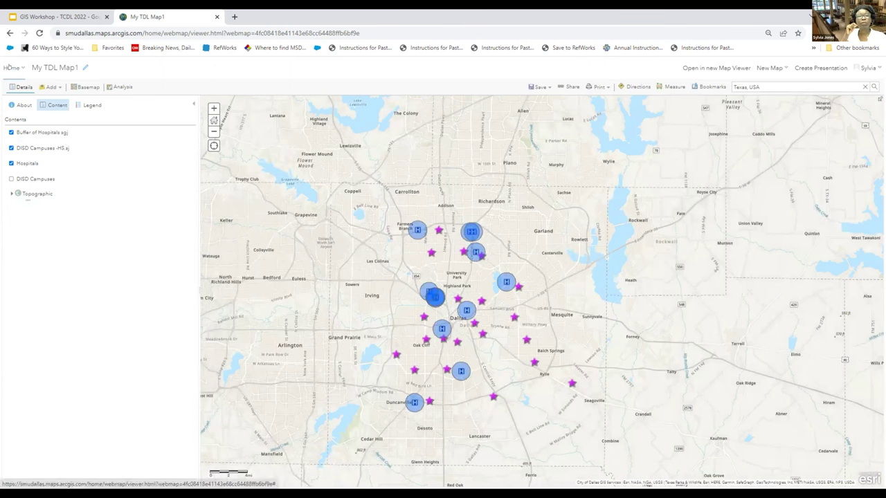
{"action": "left_click", "coordinate": [8, 67]}
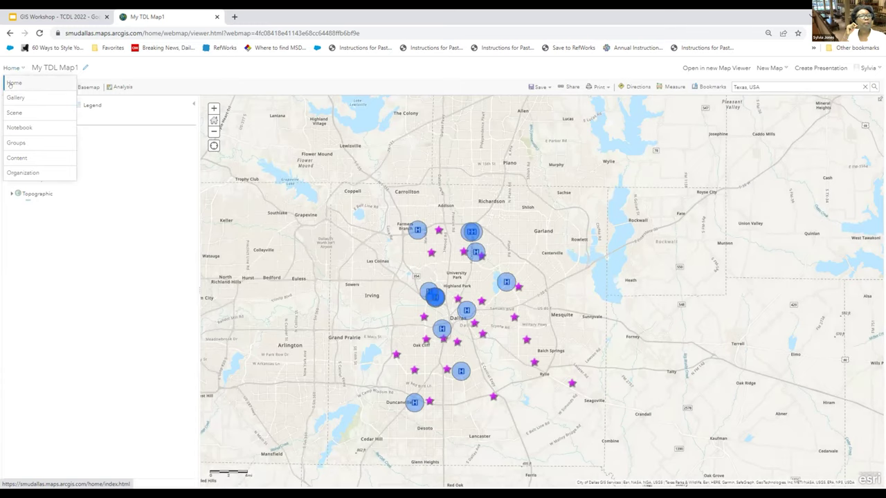
{"action": "left_click", "coordinate": [10, 84]}
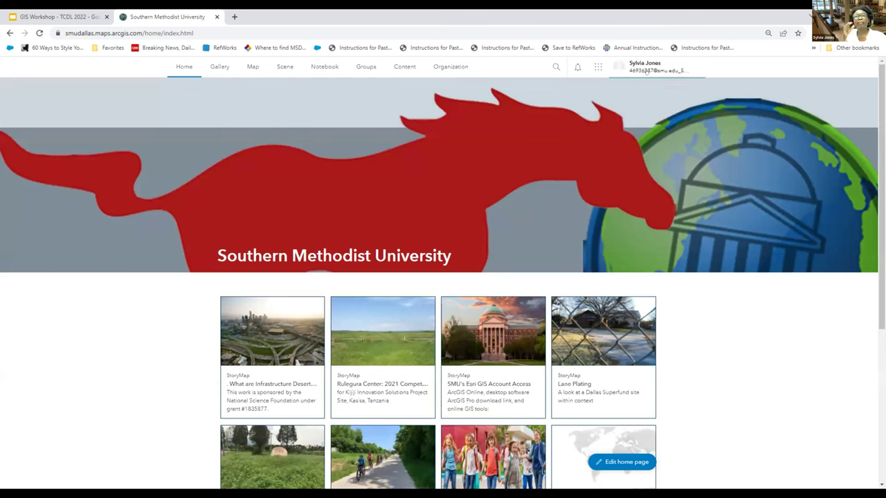
{"action": "left_click", "coordinate": [596, 68]}
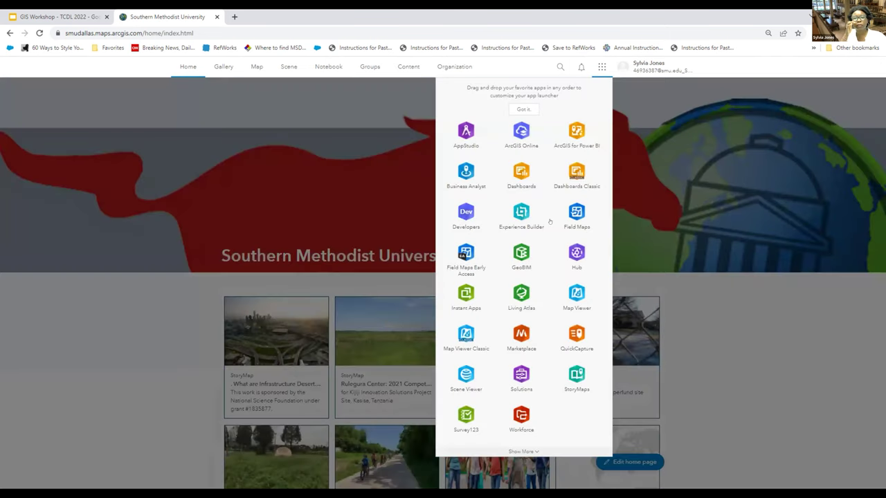
{"action": "left_click", "coordinate": [571, 382]}
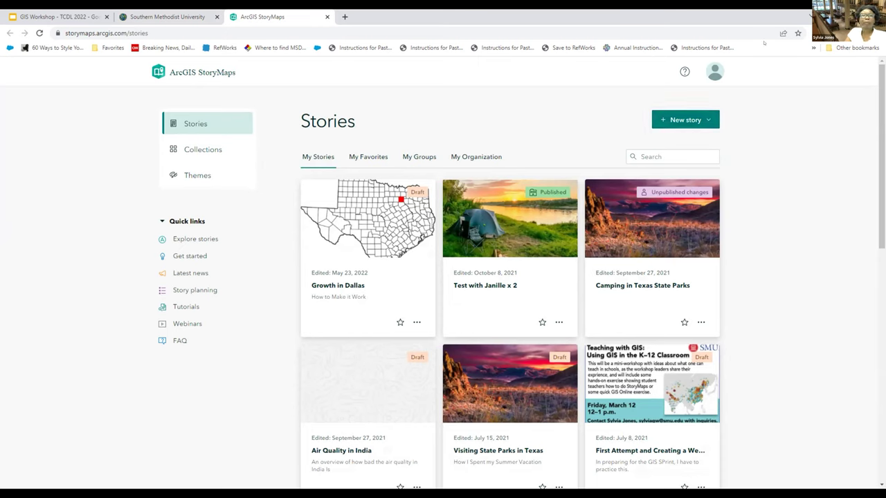
Create a new story from scratch in ArcGIS StoryMaps
{"action": "left_click", "coordinate": [673, 122]}
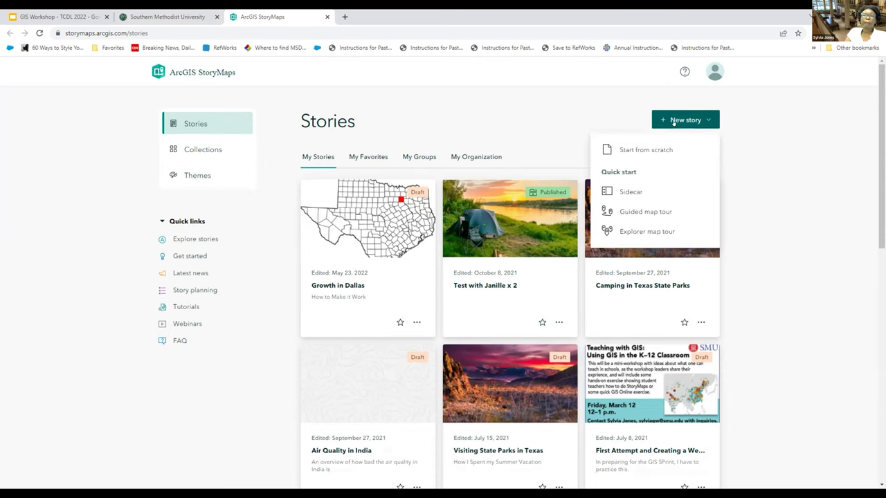
{"action": "mouse_move", "coordinate": [609, 149]}
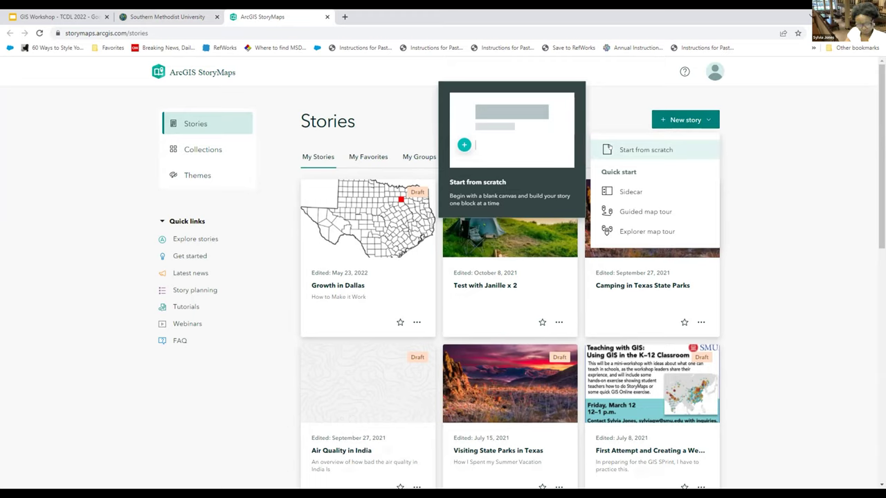
{"action": "left_click", "coordinate": [643, 150]}
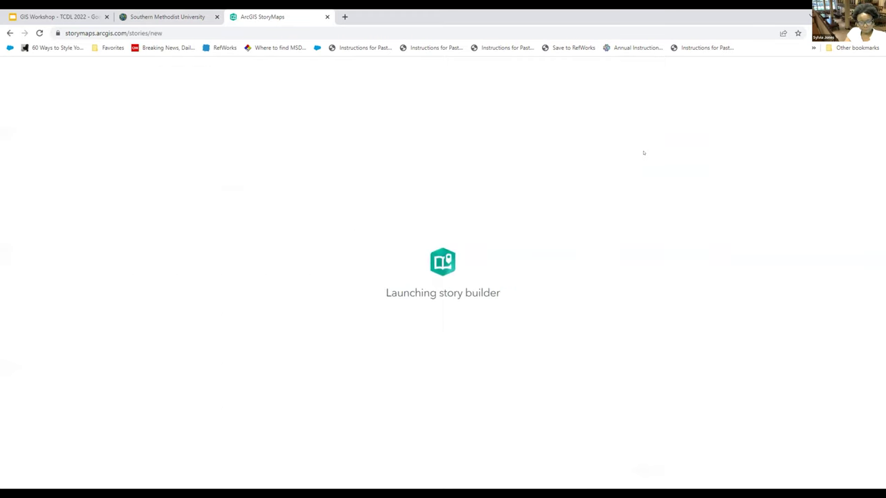
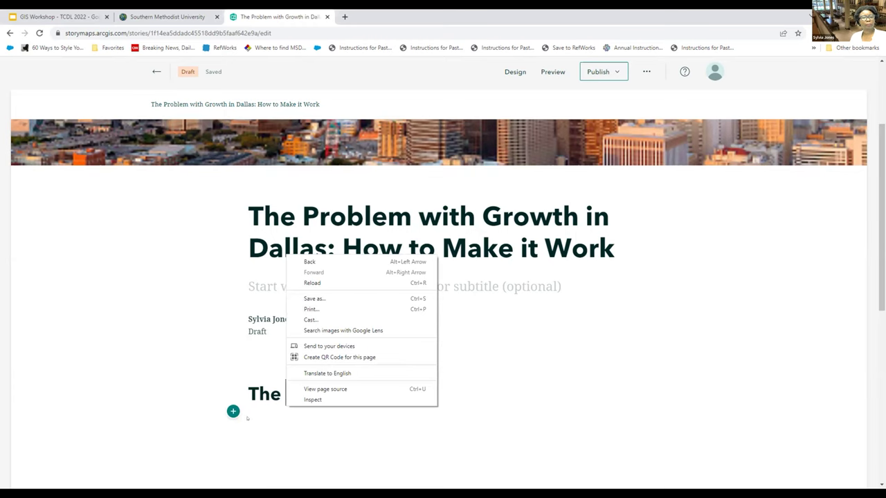
Paste the copied paragraphs about Dallas's growth and early history below the heading The City
{"action": "right_click", "coordinate": [254, 413]}
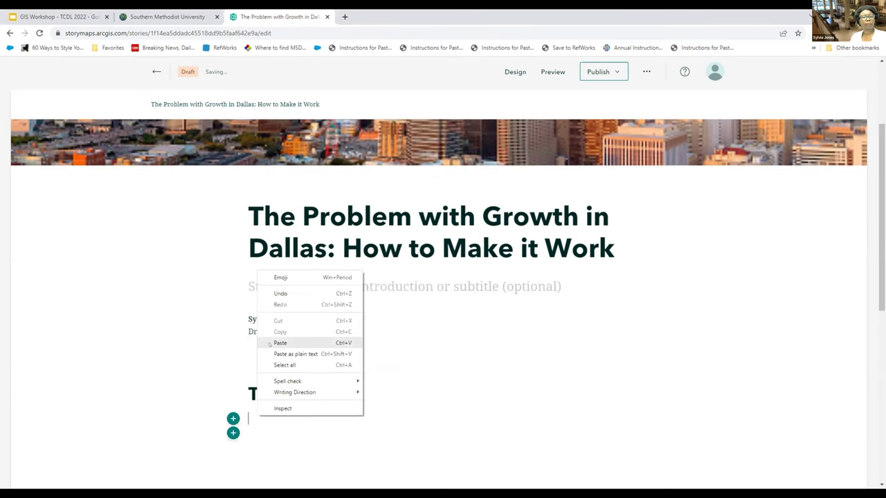
{"action": "left_click", "coordinate": [283, 343]}
{"action": "scroll", "coordinate": [283, 344], "scroll_direction": "down", "scroll_amount": 4}
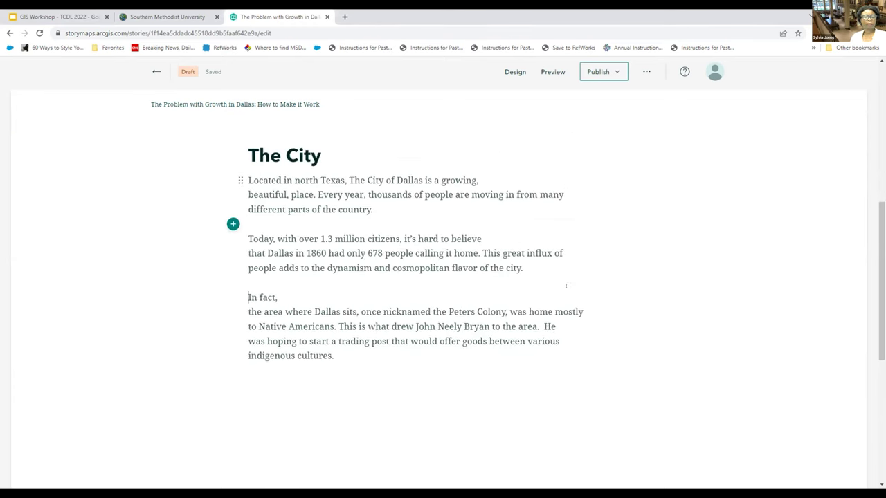
{"action": "scroll", "coordinate": [557, 293], "scroll_direction": "down", "scroll_amount": 1}
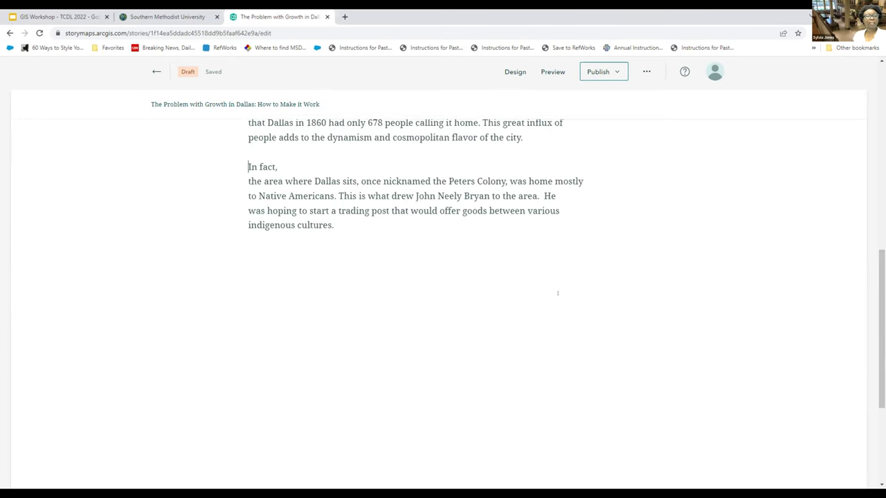
{"action": "mouse_move", "coordinate": [210, 235]}
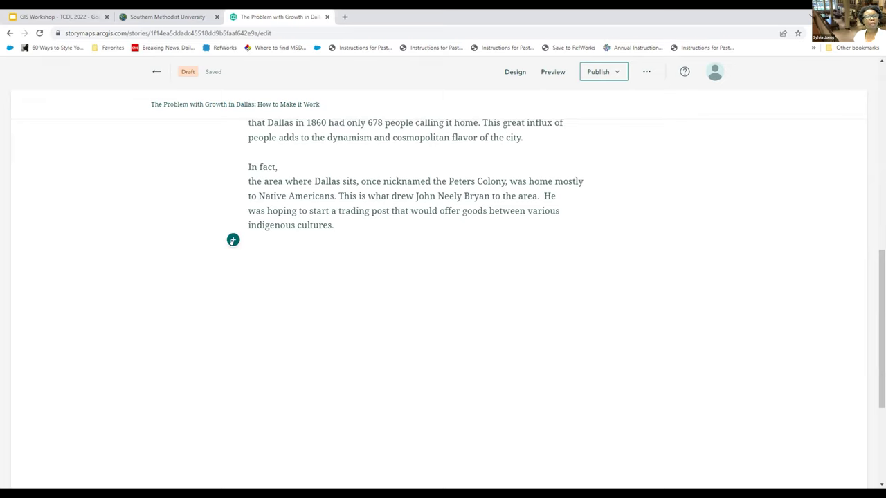
Add an empty text block styled as a Heading below the paragraph about indigenous cultures
{"action": "left_click", "coordinate": [233, 240]}
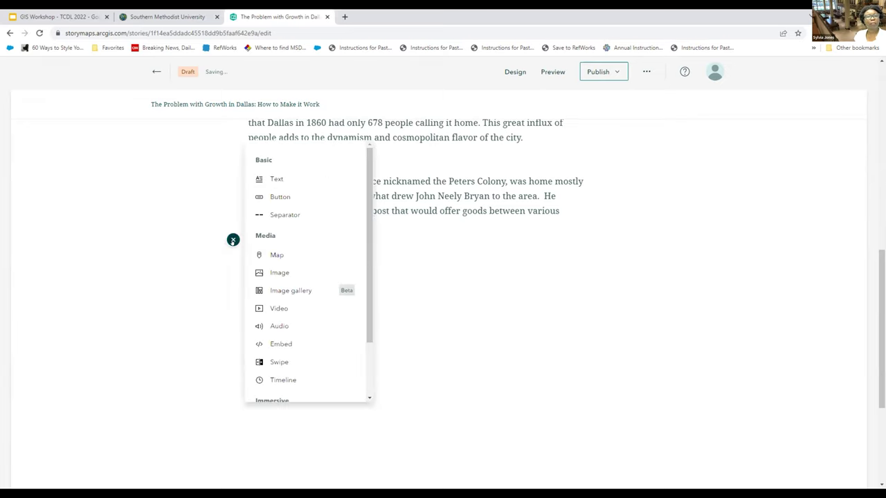
{"action": "left_click", "coordinate": [275, 180]}
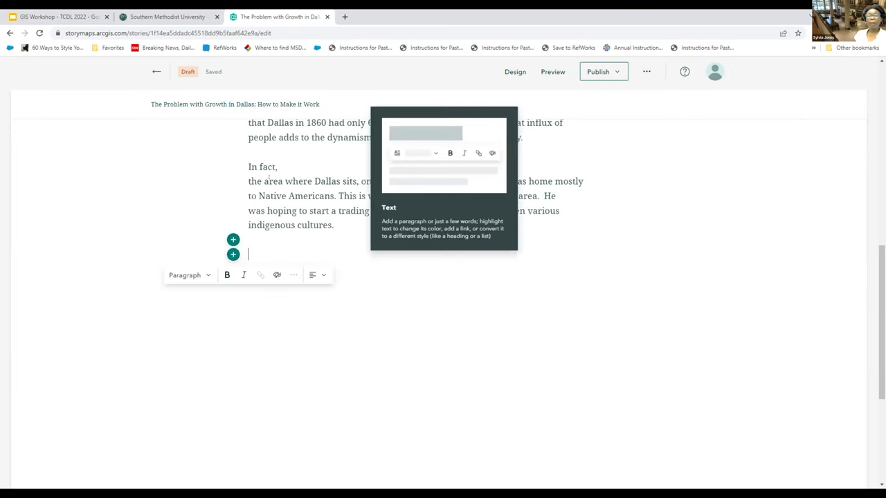
{"action": "left_click", "coordinate": [182, 276]}
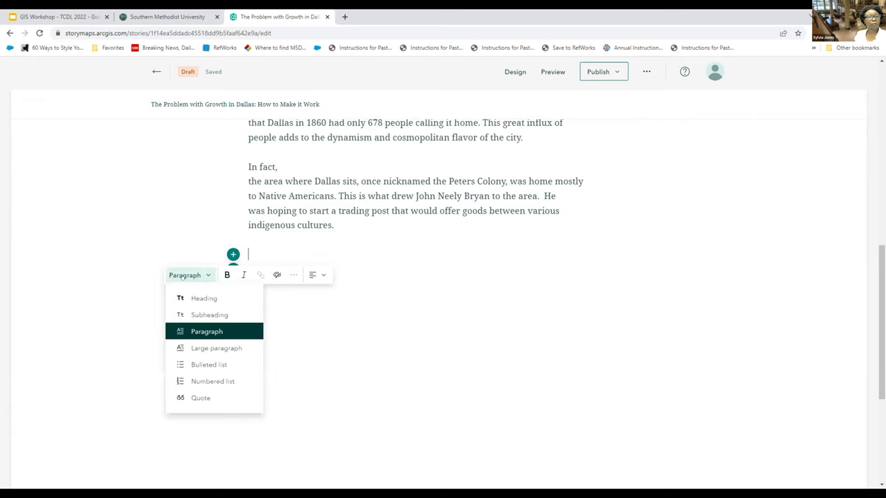
{"action": "left_click", "coordinate": [199, 298]}
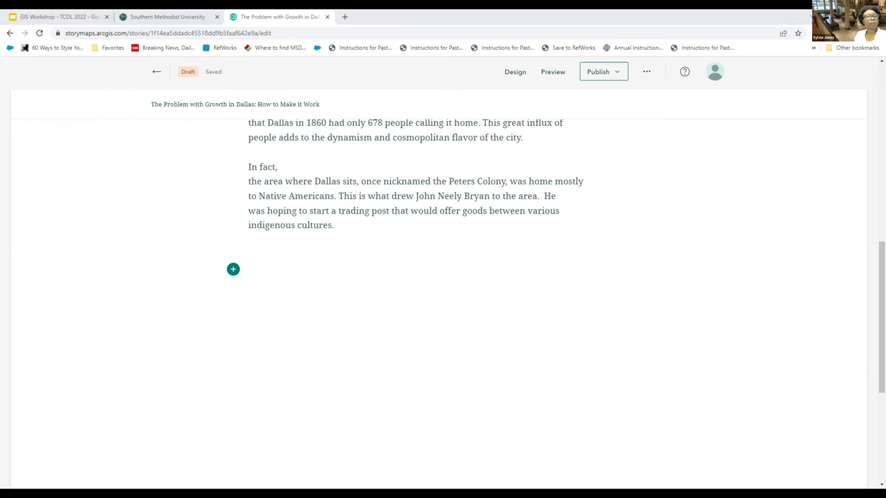
{"action": "right_click", "coordinate": [266, 291]}
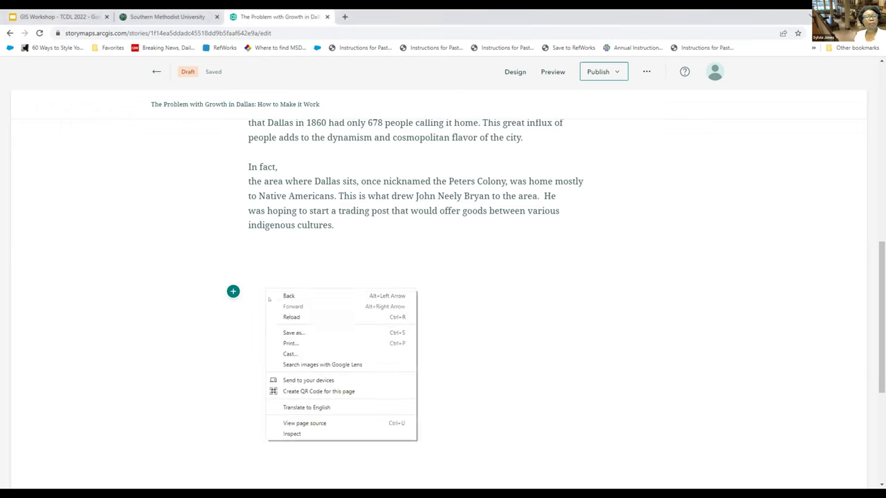
{"action": "right_click", "coordinate": [252, 291]}
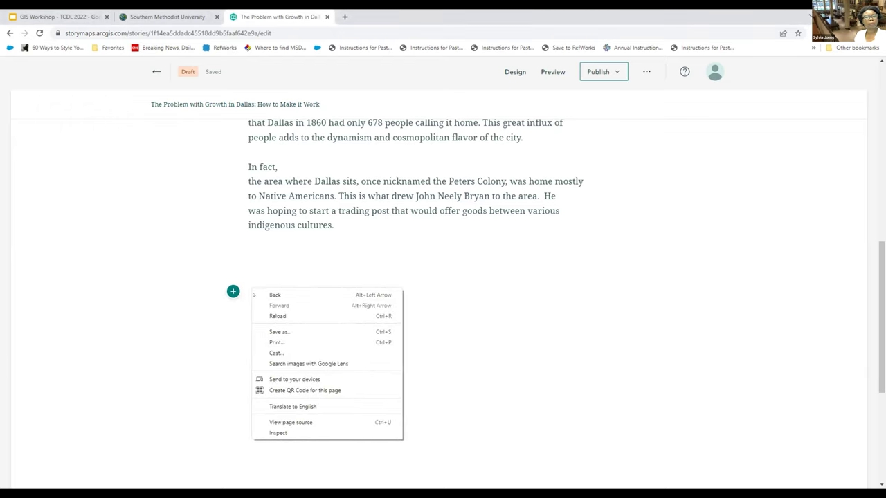
{"action": "left_click", "coordinate": [253, 295]}
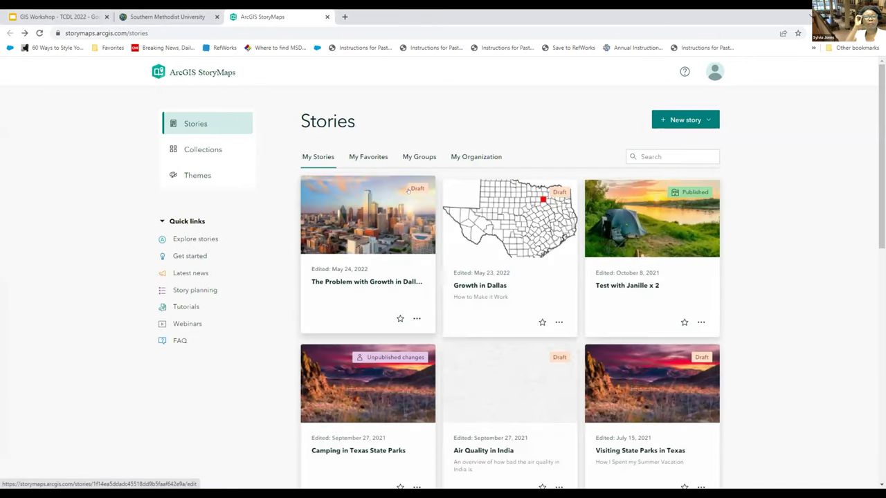
{"action": "left_click", "coordinate": [409, 189]}
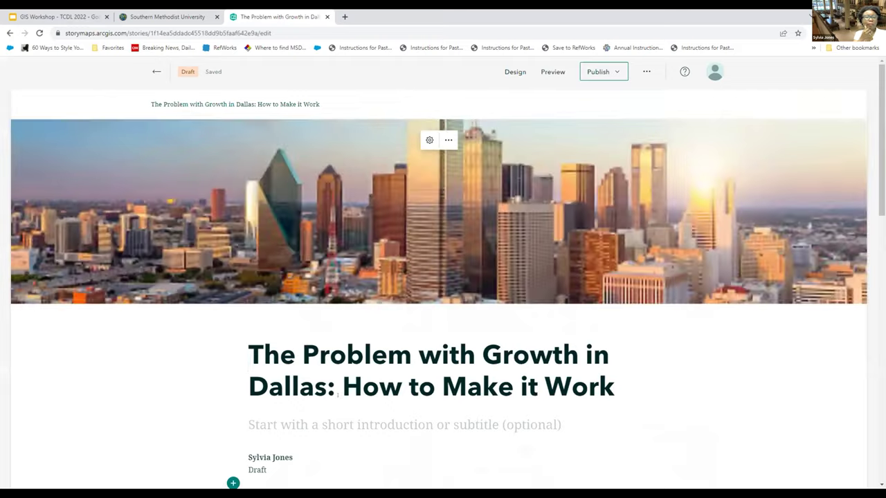
Enter Schools in the empty heading below the city's history paragraphs
{"action": "scroll", "coordinate": [322, 375], "scroll_direction": "down", "scroll_amount": 4}
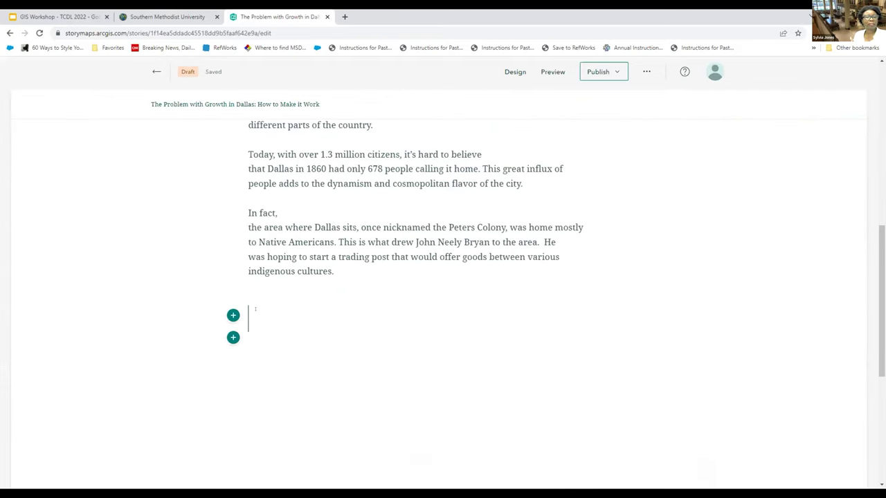
{"action": "scroll", "coordinate": [293, 337], "scroll_direction": "down", "scroll_amount": 1}
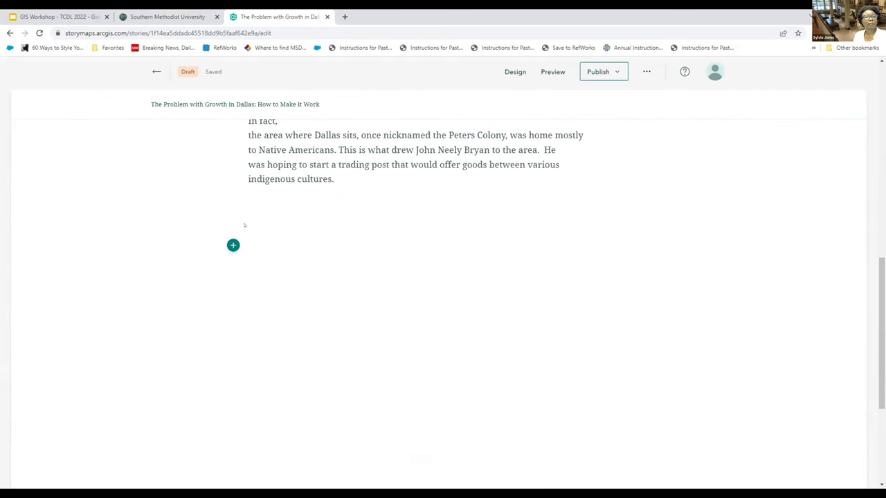
{"action": "right_click", "coordinate": [260, 233]}
{"action": "left_click", "coordinate": [262, 224]}
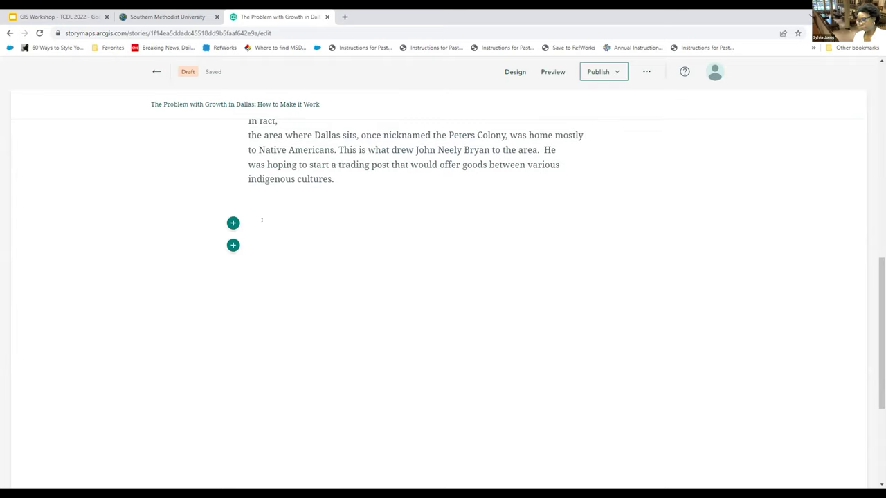
{"action": "type", "text": "Schools"}
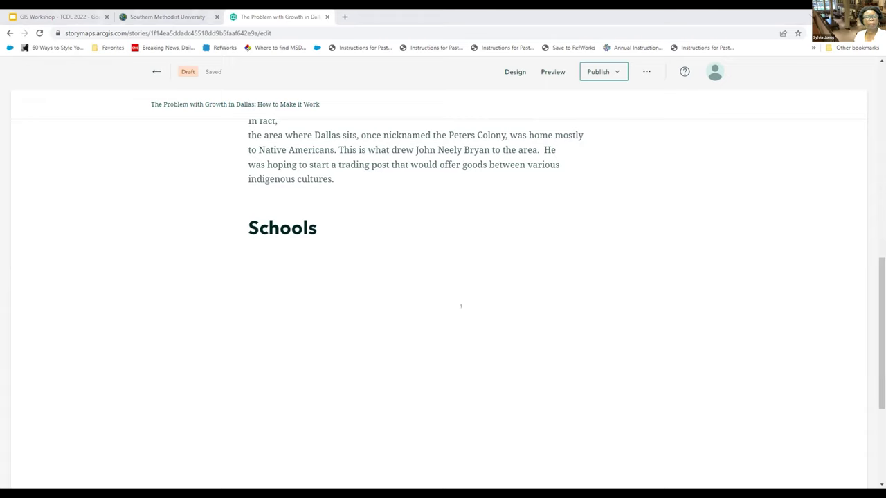
Paste the copied paragraph about the Dallas Independent School District below the Schools heading
{"action": "right_click", "coordinate": [250, 248]}
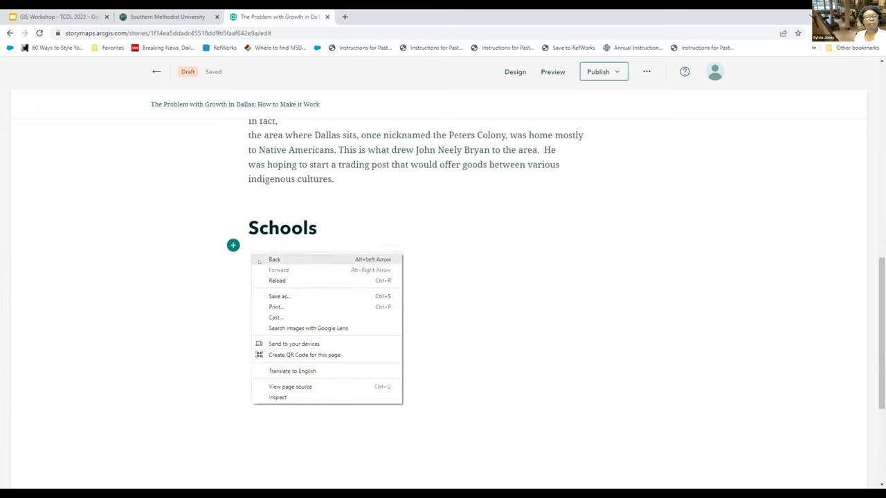
{"action": "key", "text": "Escape"}
{"action": "right_click", "coordinate": [247, 243]}
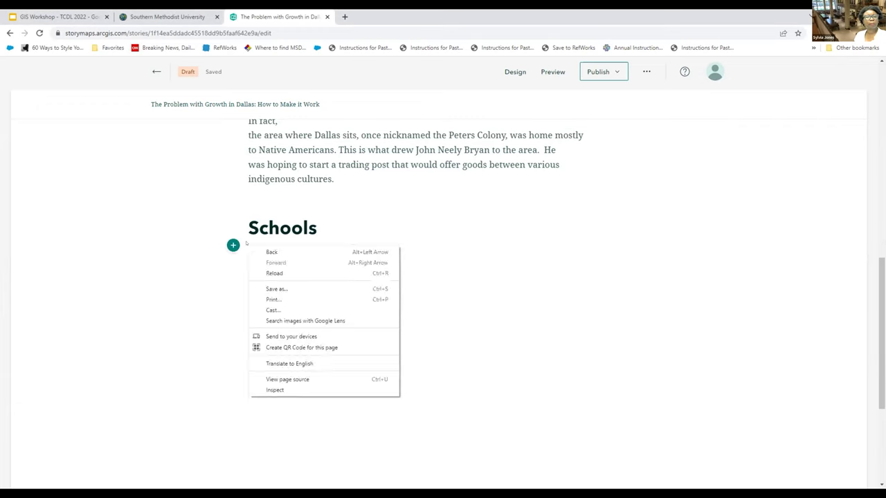
{"action": "right_click", "coordinate": [327, 240]}
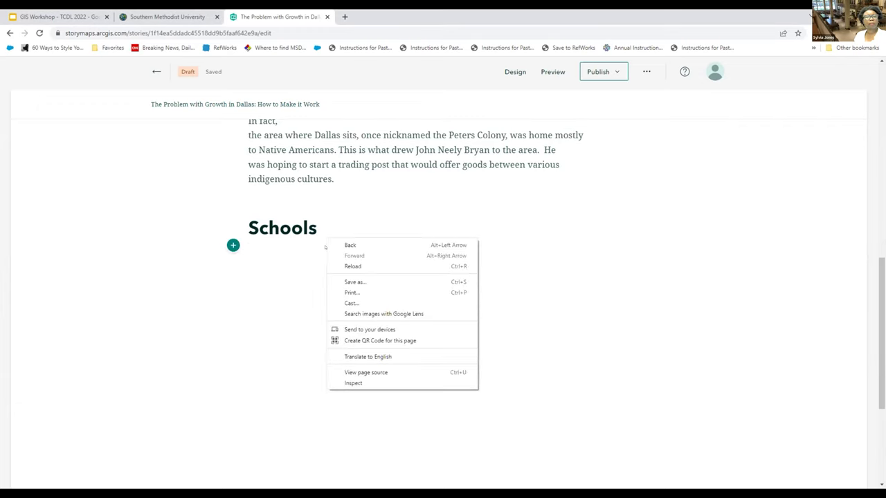
{"action": "left_click", "coordinate": [269, 248]}
{"action": "right_click", "coordinate": [257, 254]}
{"action": "left_click", "coordinate": [279, 326]}
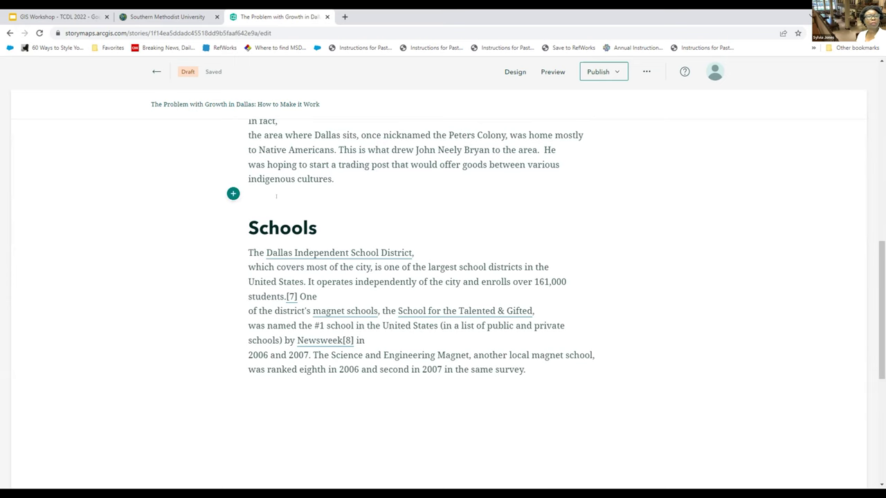
Insert the web map My TDL Map1 between The City's last paragraph and the Schools heading
{"action": "scroll", "coordinate": [276, 197], "scroll_direction": "up", "scroll_amount": 3}
{"action": "scroll", "coordinate": [301, 220], "scroll_direction": "down", "scroll_amount": 2}
{"action": "scroll", "coordinate": [233, 283], "scroll_direction": "up", "scroll_amount": 2}
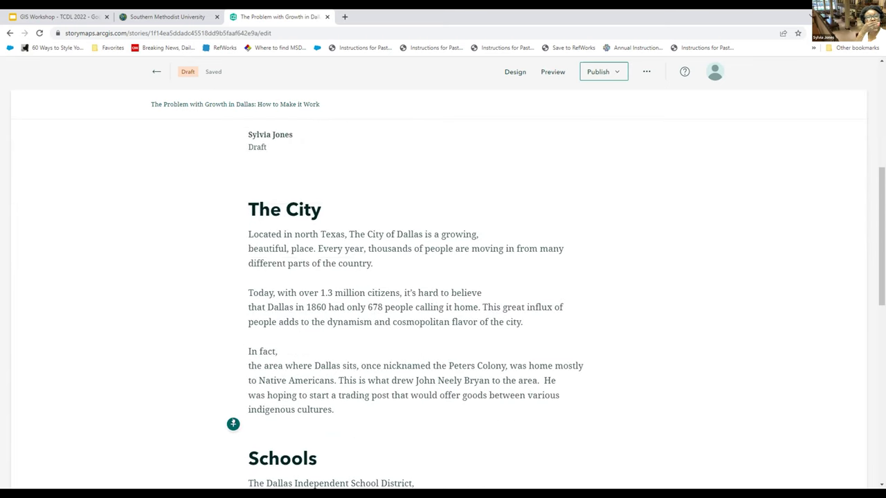
{"action": "left_click", "coordinate": [233, 424]}
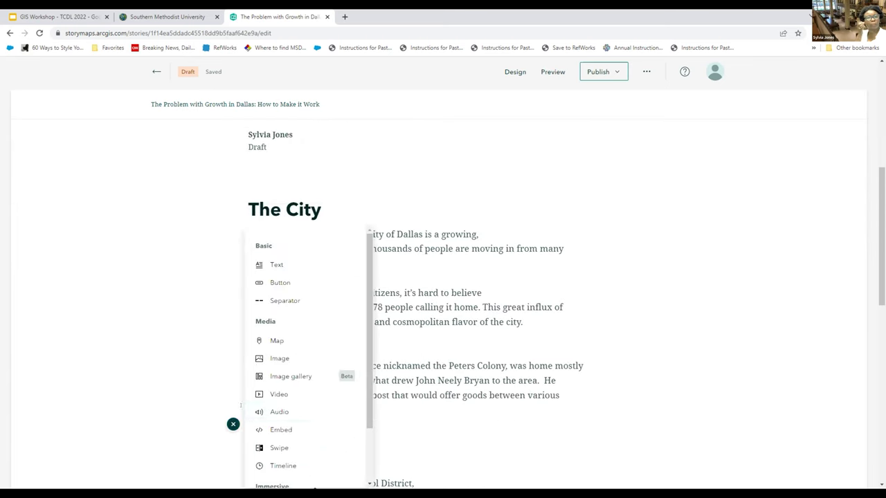
{"action": "left_click", "coordinate": [273, 341]}
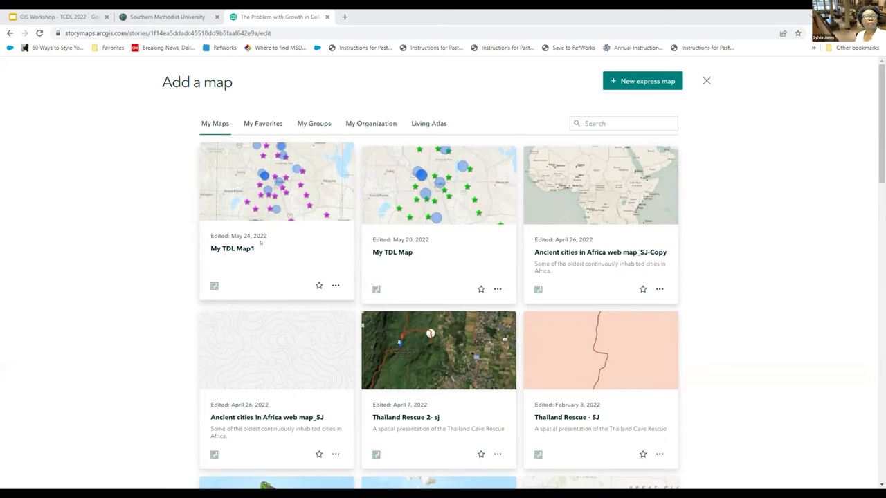
{"action": "left_click", "coordinate": [259, 196]}
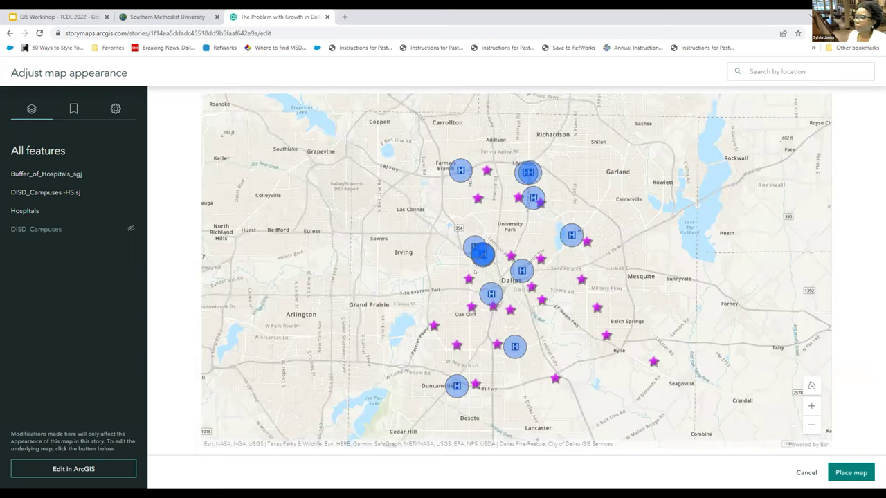
{"action": "left_click", "coordinate": [850, 473]}
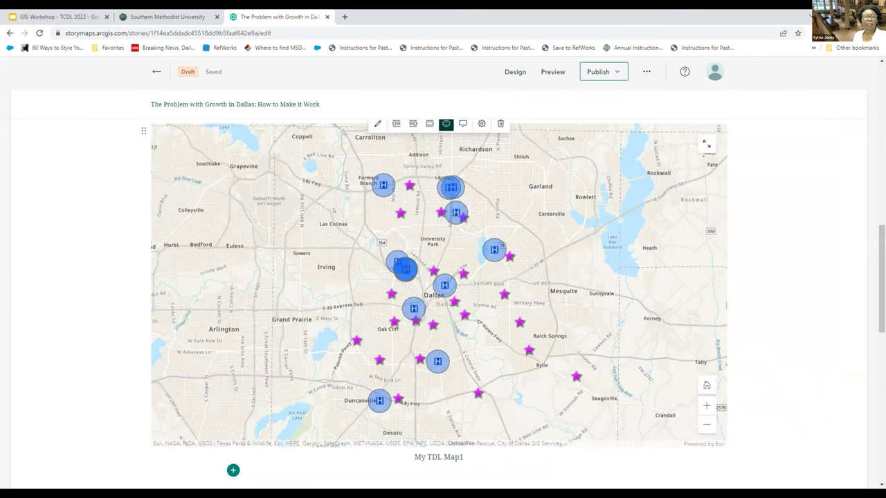
Start adding an image block between The City's last paragraph and the Dallas map
{"action": "scroll", "coordinate": [333, 210], "scroll_direction": "down", "scroll_amount": 5}
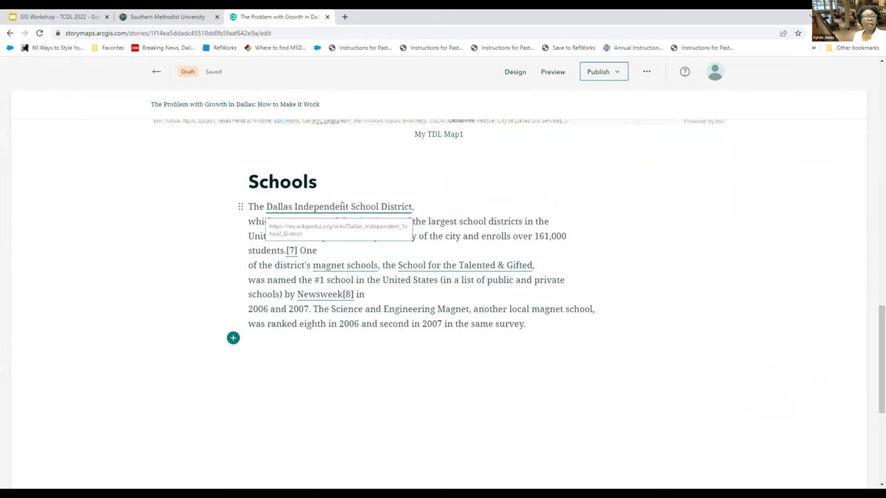
{"action": "scroll", "coordinate": [342, 202], "scroll_direction": "up", "scroll_amount": 10}
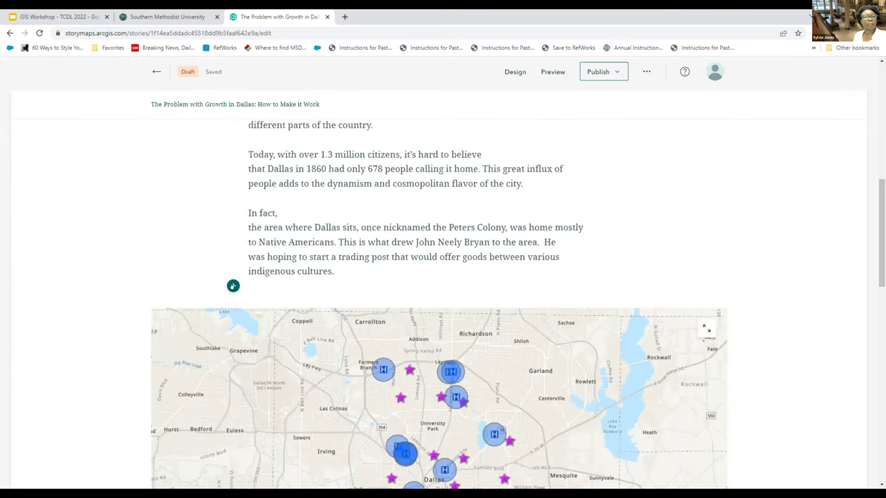
{"action": "left_click", "coordinate": [233, 285]}
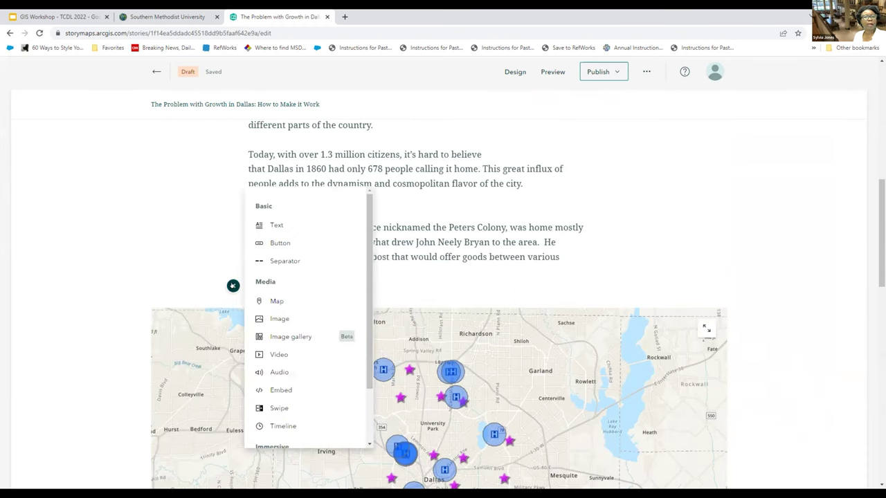
{"action": "left_click", "coordinate": [274, 320]}
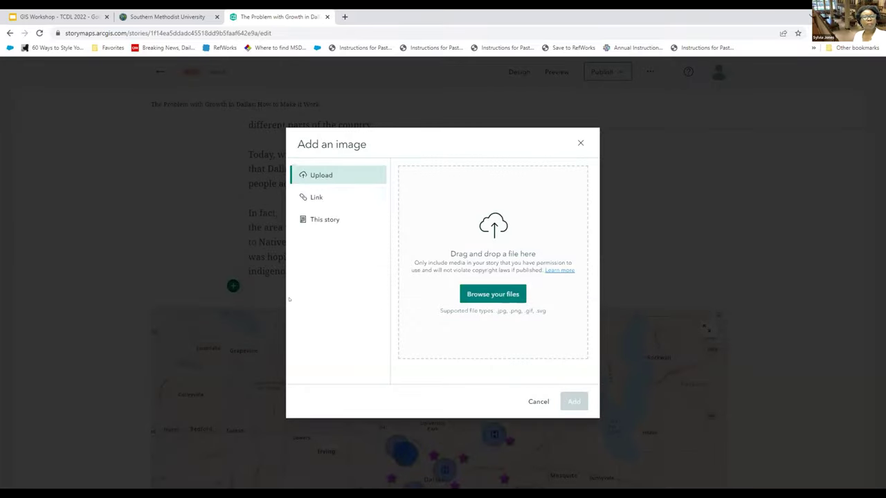
{"action": "left_click", "coordinate": [313, 198]}
{"action": "left_click", "coordinate": [401, 170]}
{"action": "right_click", "coordinate": [413, 173]}
{"action": "left_click", "coordinate": [445, 246]}
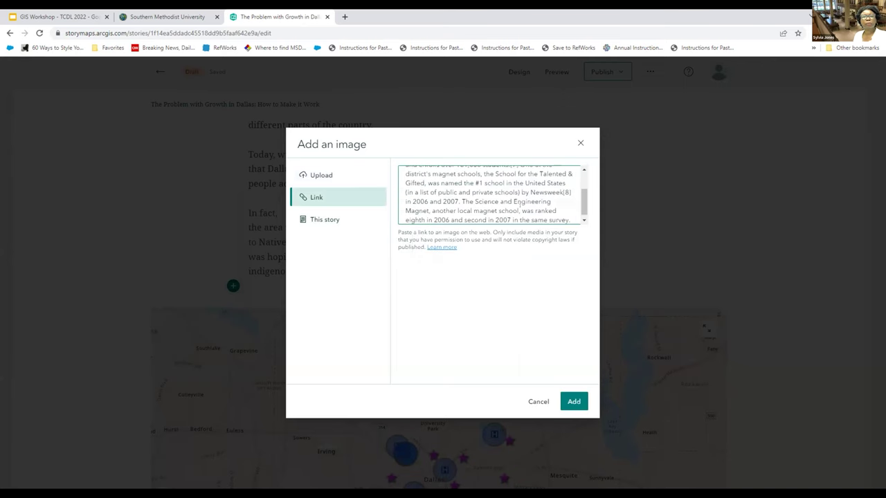
{"action": "left_click_drag", "start_coordinate": [466, 222], "coordinate": [378, 160]}
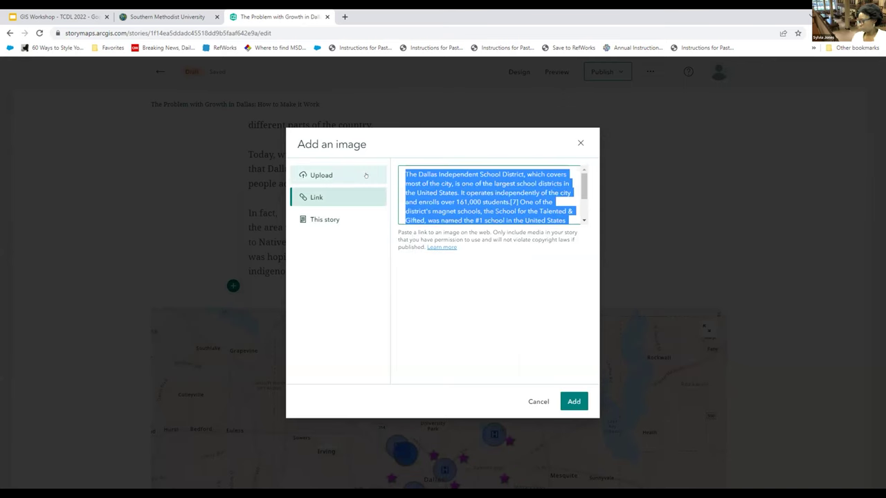
{"action": "key", "text": "BackSpace"}
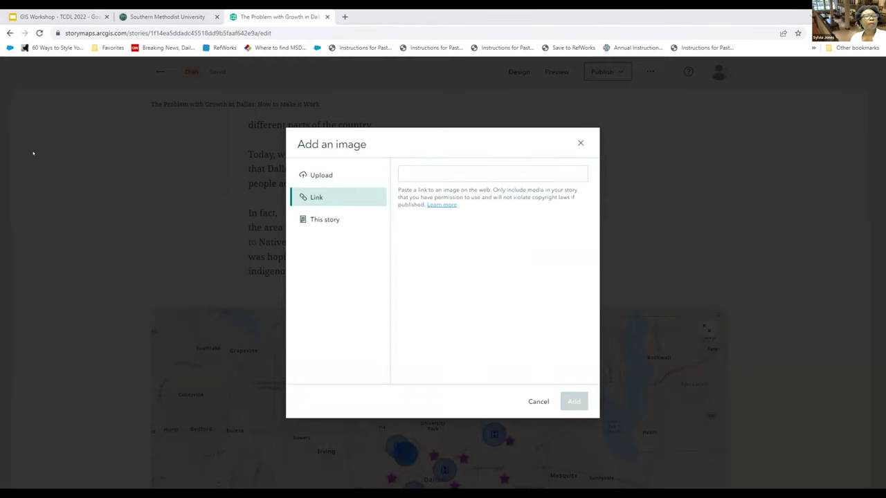
Upload Map_of_Texas_highlighting_Dallas_County.505px-svg.png from the Materials for TCDL Conference folder as the image
{"action": "left_click", "coordinate": [330, 176]}
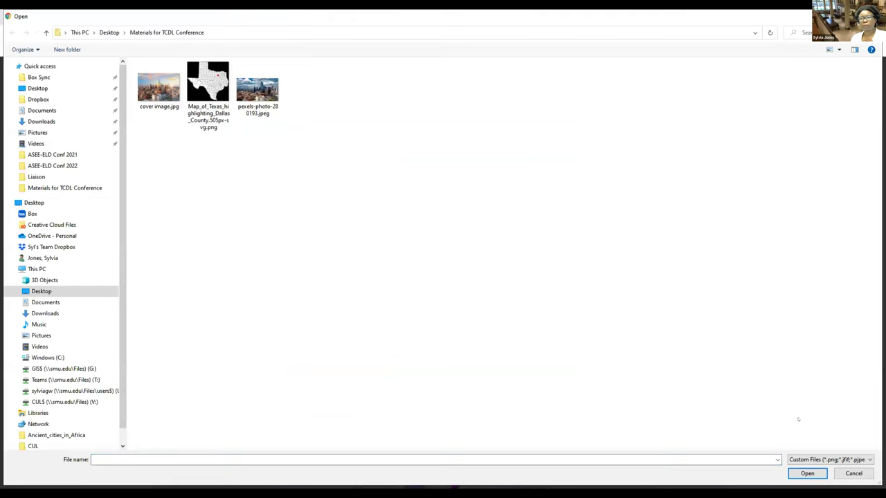
{"action": "left_click", "coordinate": [207, 90]}
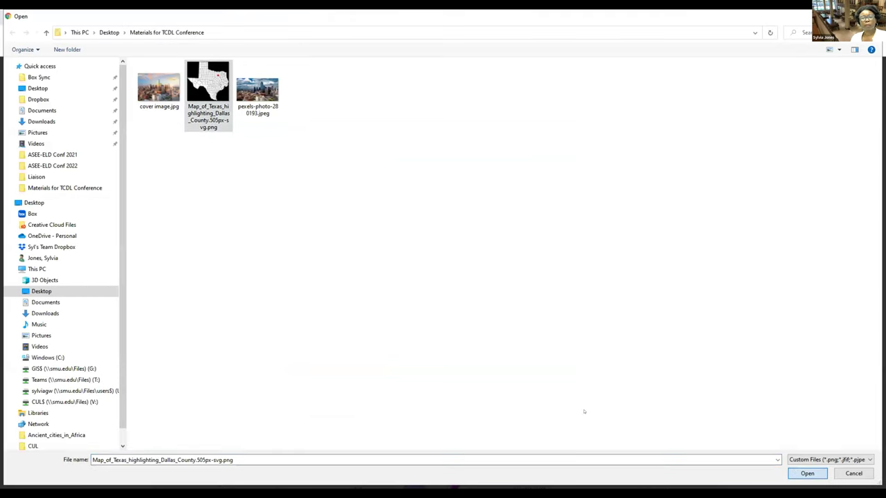
{"action": "key", "text": "Return"}
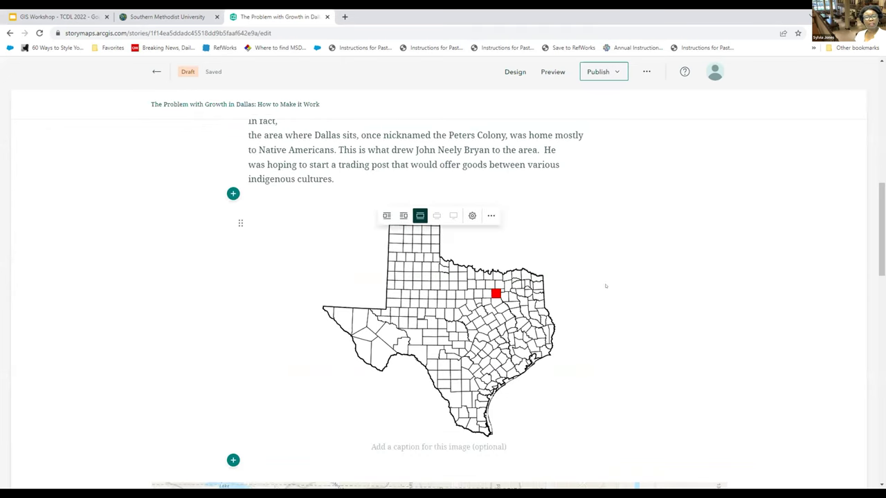
Review the story from the Texas image through the map and Schools section, including the content types that can be added below the text
{"action": "scroll", "coordinate": [599, 285], "scroll_direction": "down", "scroll_amount": 1}
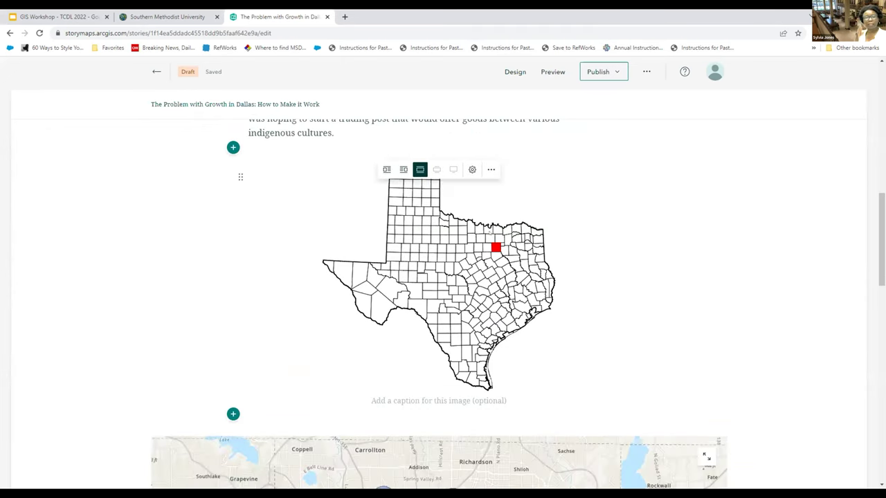
{"action": "scroll", "coordinate": [678, 283], "scroll_direction": "down", "scroll_amount": 4}
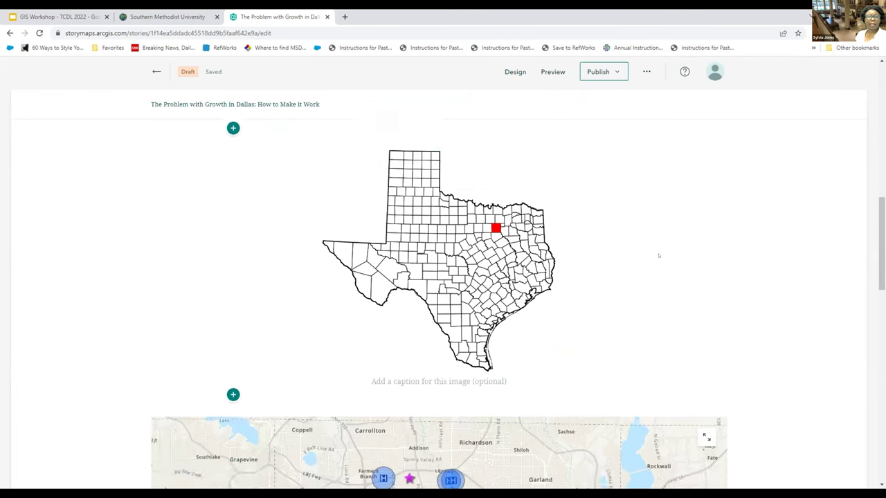
{"action": "scroll", "coordinate": [647, 250], "scroll_direction": "down", "scroll_amount": 3}
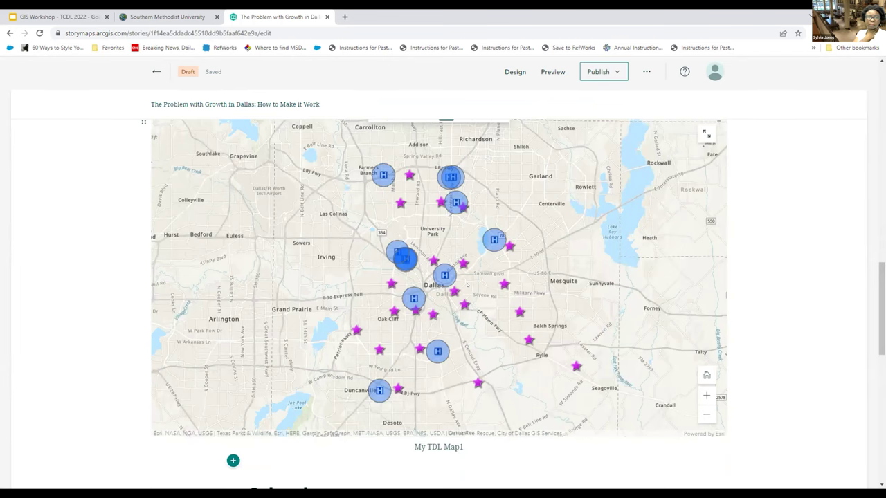
{"action": "scroll", "coordinate": [395, 258], "scroll_direction": "down", "scroll_amount": 3}
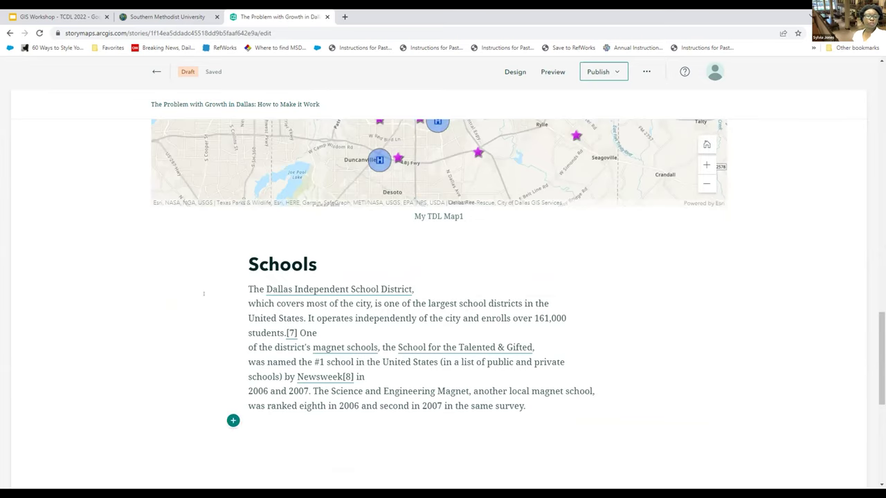
{"action": "scroll", "coordinate": [201, 299], "scroll_direction": "down", "scroll_amount": 2}
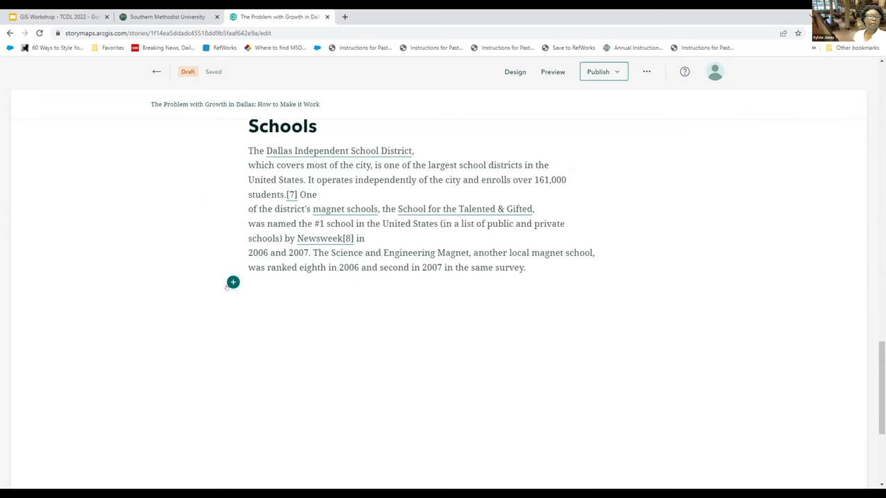
{"action": "left_click", "coordinate": [233, 283]}
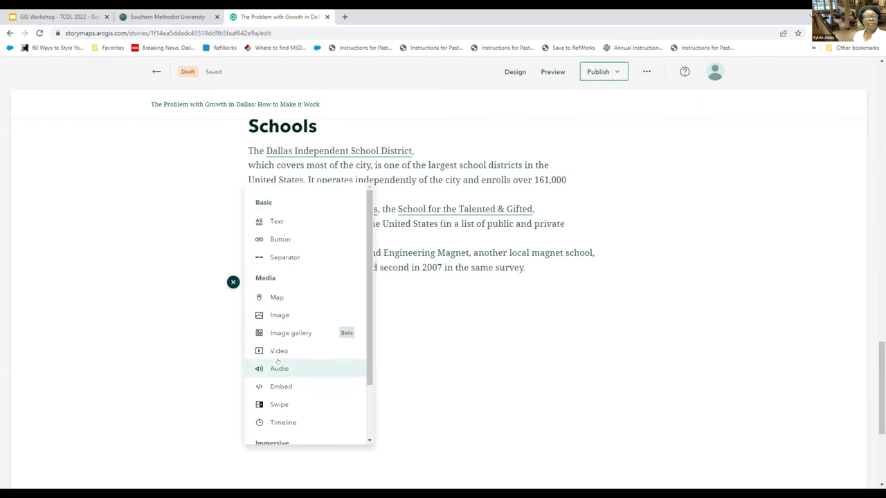
{"action": "mouse_move", "coordinate": [277, 352]}
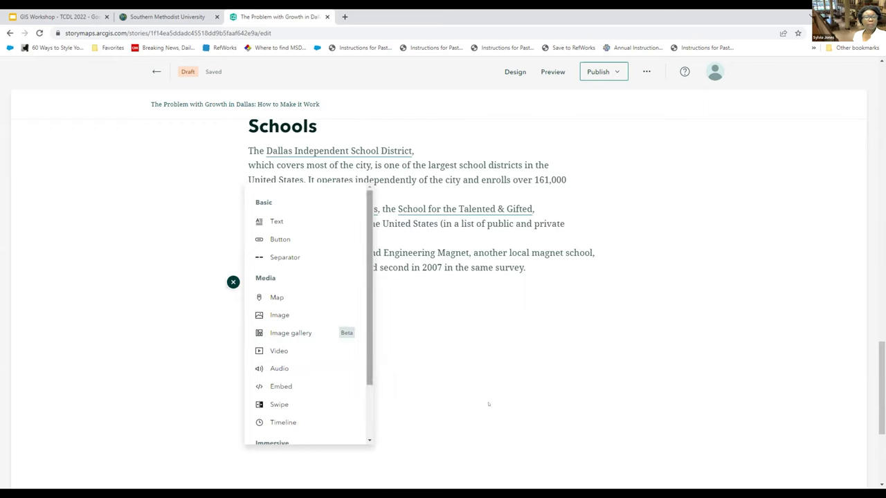
{"action": "left_click", "coordinate": [439, 361]}
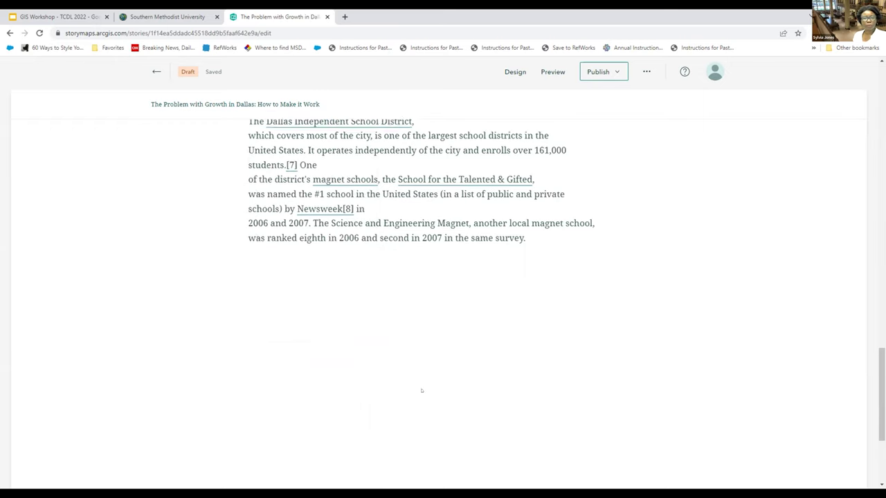
{"action": "scroll", "coordinate": [461, 486], "scroll_direction": "down", "scroll_amount": 2}
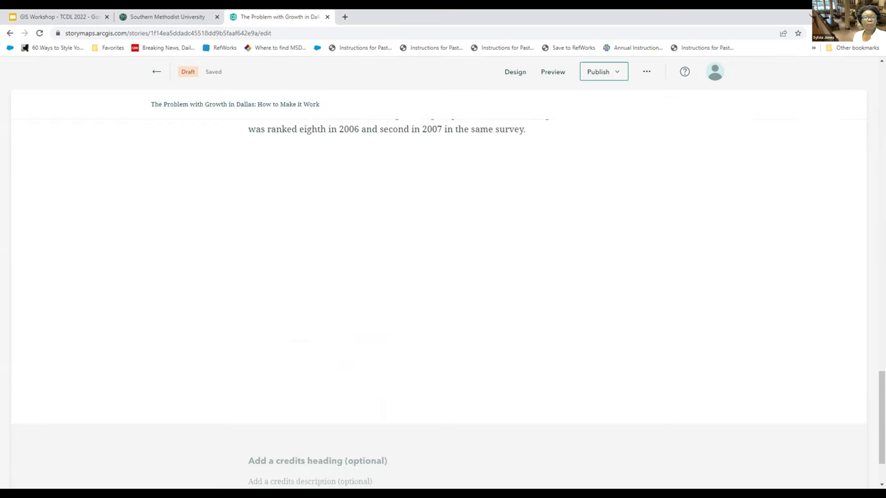